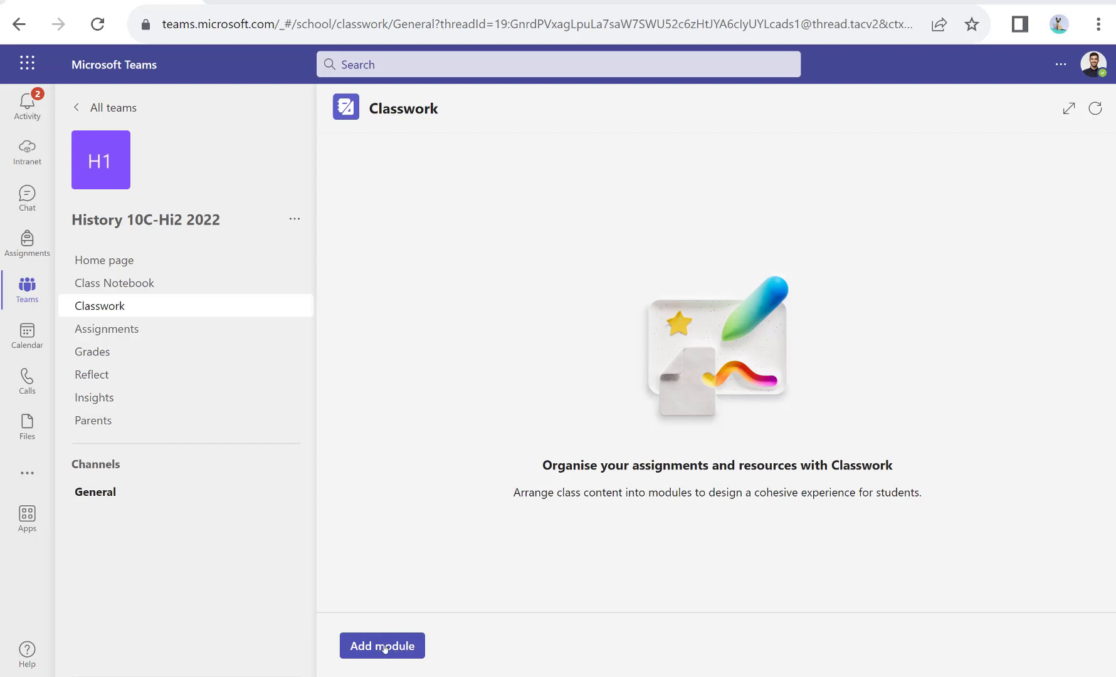
Create and save a classwork module named "Shaping the nation" with a description of the thematic study of medicine and public health in Britain
click(386, 648)
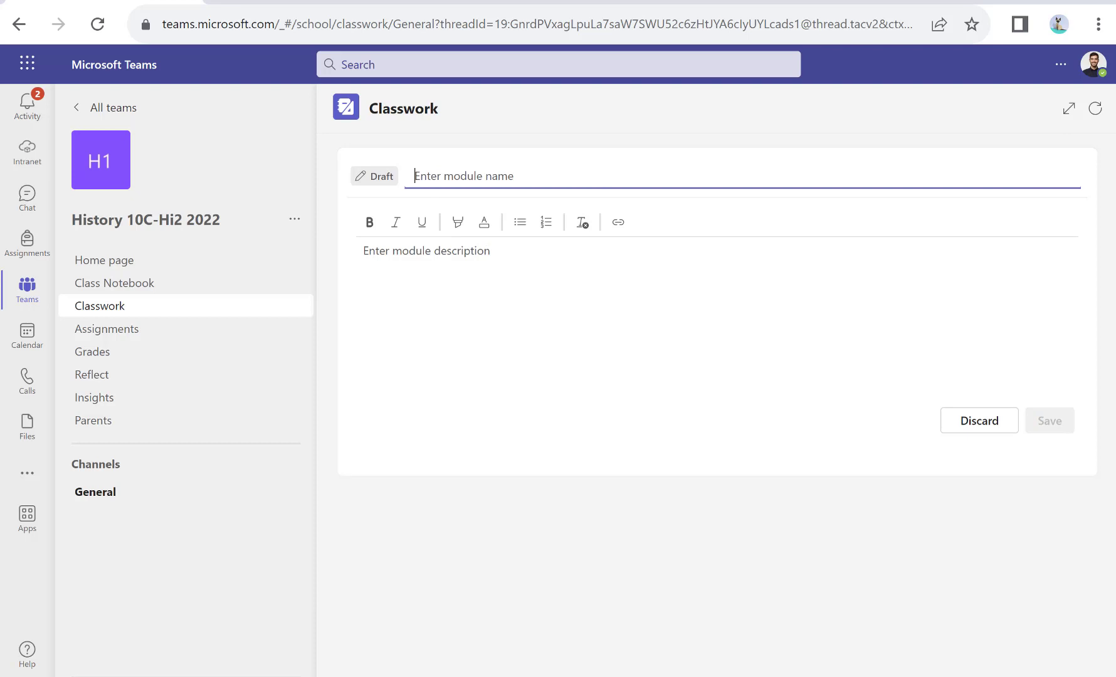
click(428, 176)
text(Shaping the nation)
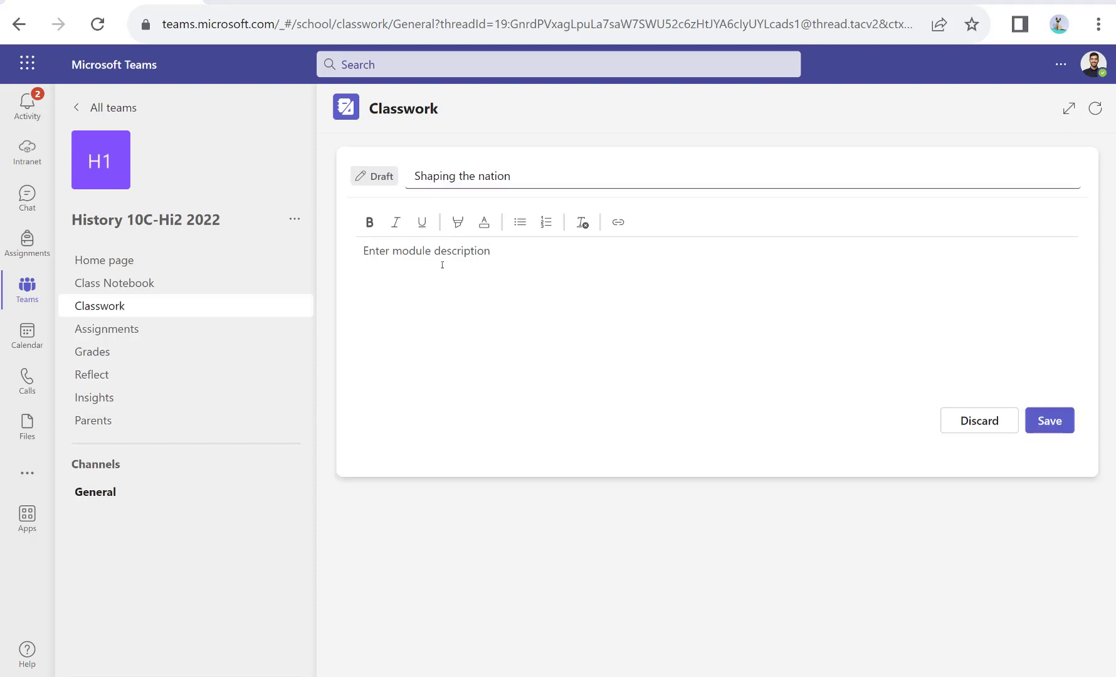
click(442, 266)
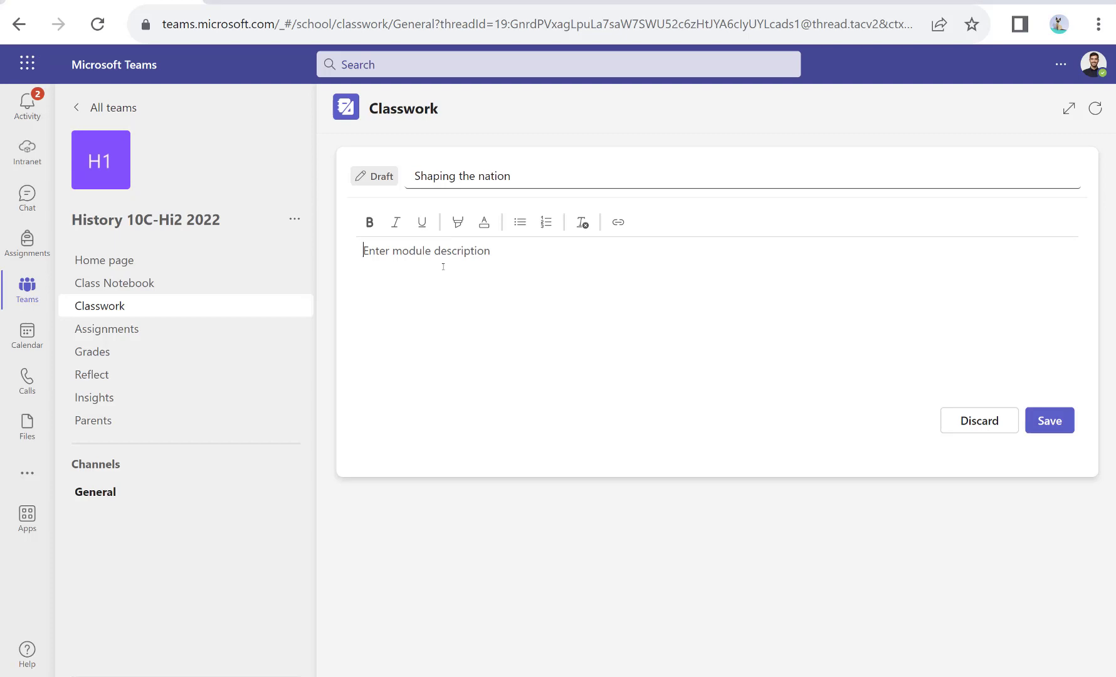
text(This thematic study will enable students to gain an understanding of how medicine and public health developed in Britain over a long period of time. It considers the causes, scale, nature and consequences of short and long term developments, their impact on British society and how they were related to the key features and characteristics of the periods during which they took place. Although the focus of this study is the development of medicine and public health in Britain, it will draw on wider world developments that impacted on the core themes. Students will have the opportunity to see how some ideas and events in the wider world affected Britain and will promote the idea that key themes did not develop in isolation, but these ideas and events should be referenced in terms of their effects on the core theme for Britain and British people.)
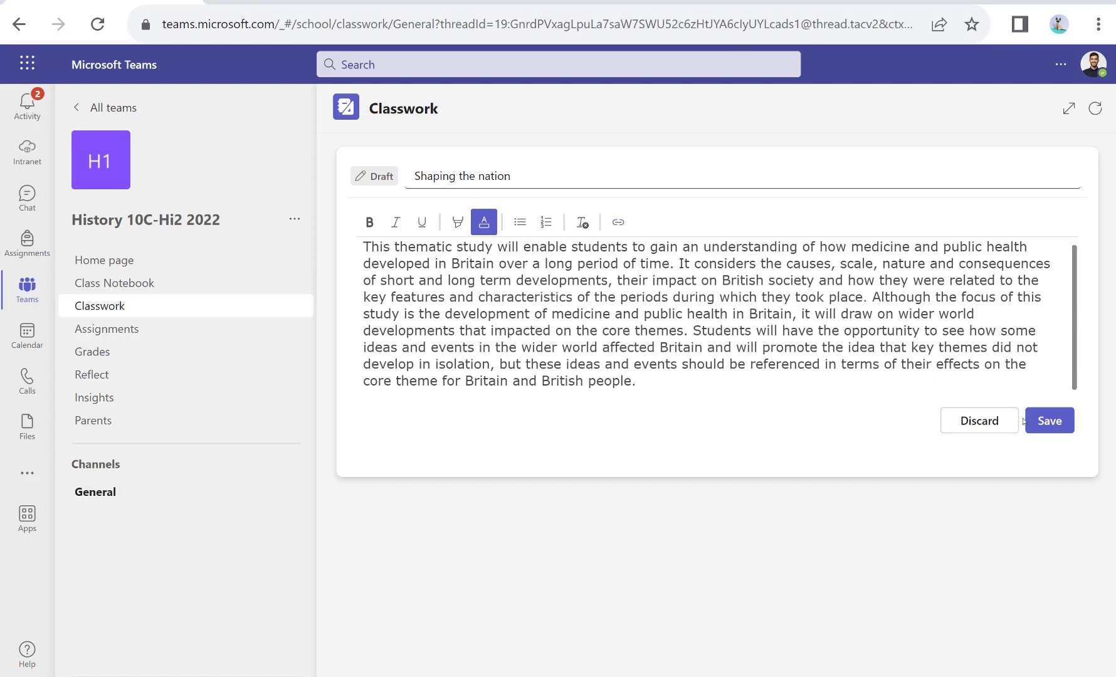
click(1050, 420)
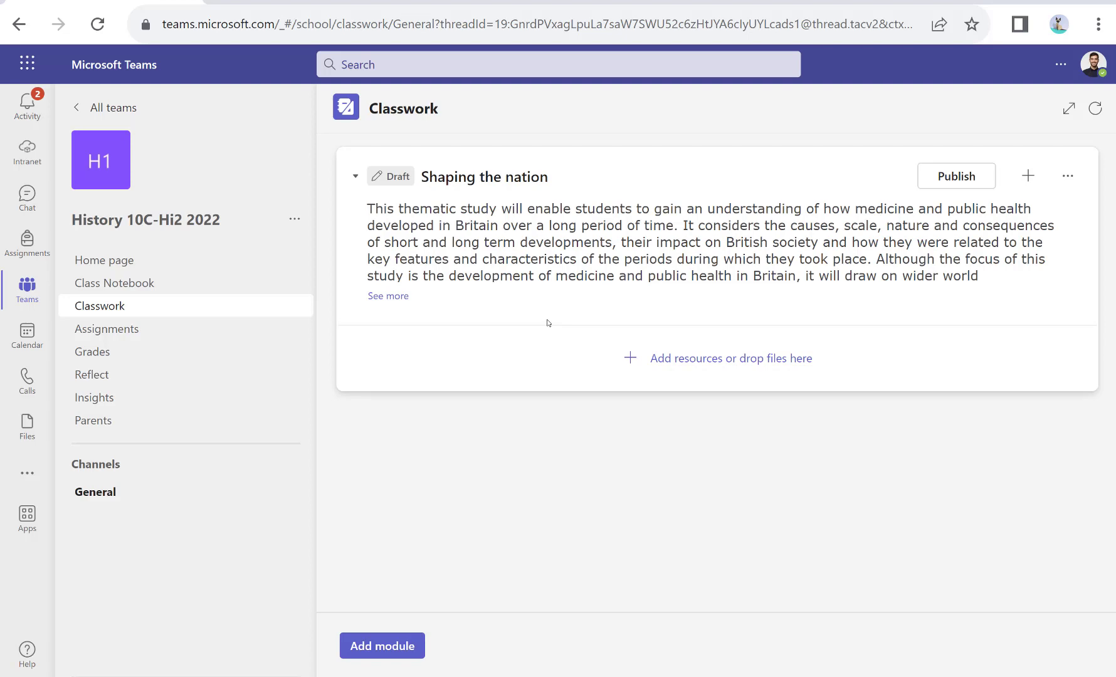
Attach "The history of nursing in the NHS.docx" to the module from the History team's Year 10 > Nursing in the NHS folder
click(716, 361)
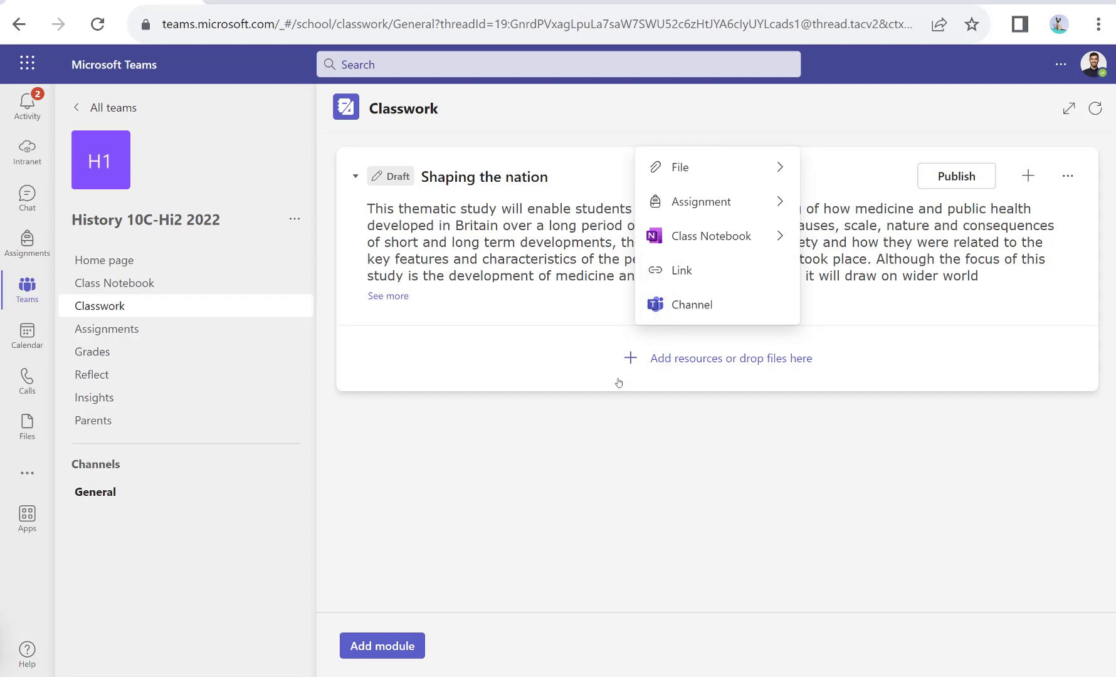
click(710, 176)
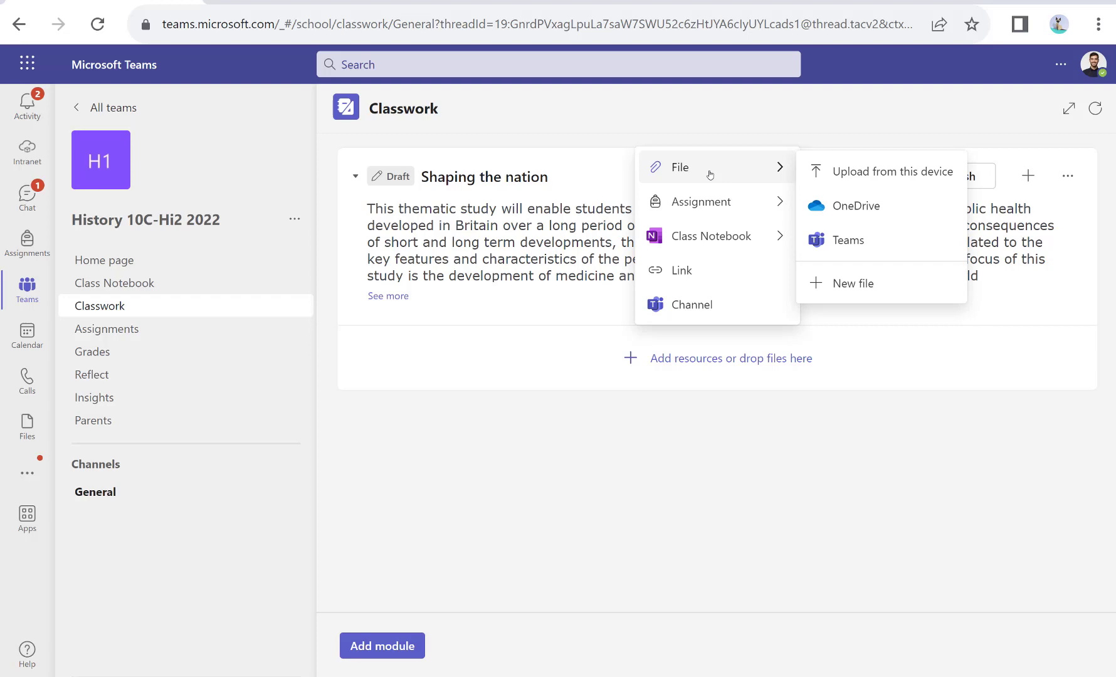
click(853, 237)
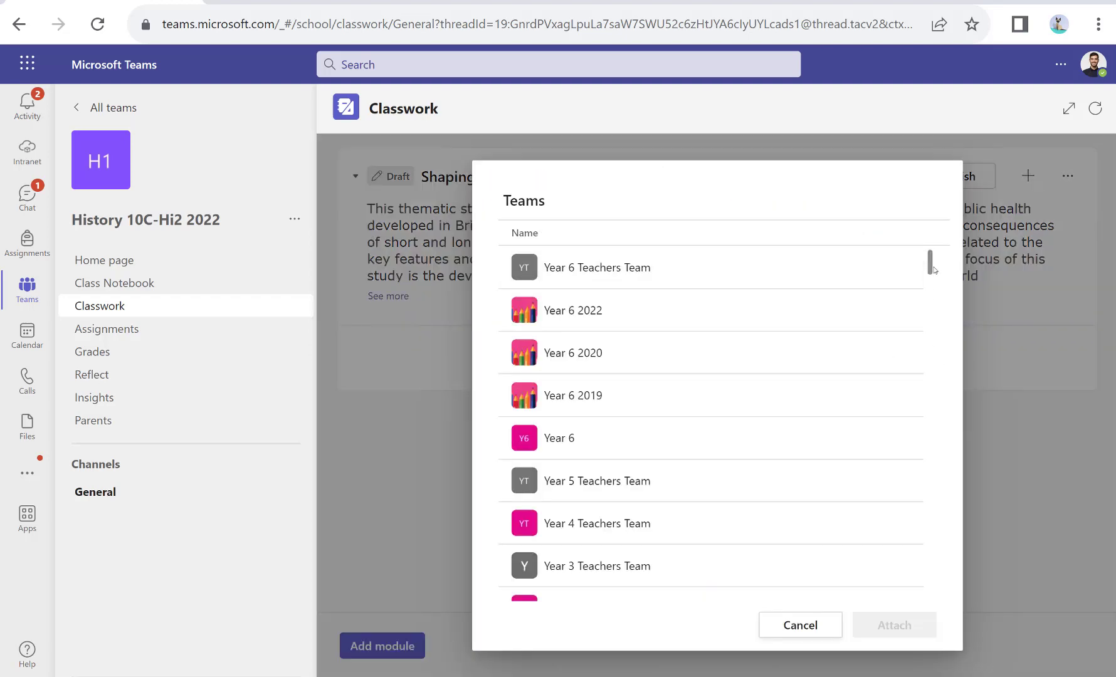
scroll(934, 294, down, 3)
scroll(934, 294, down, 15)
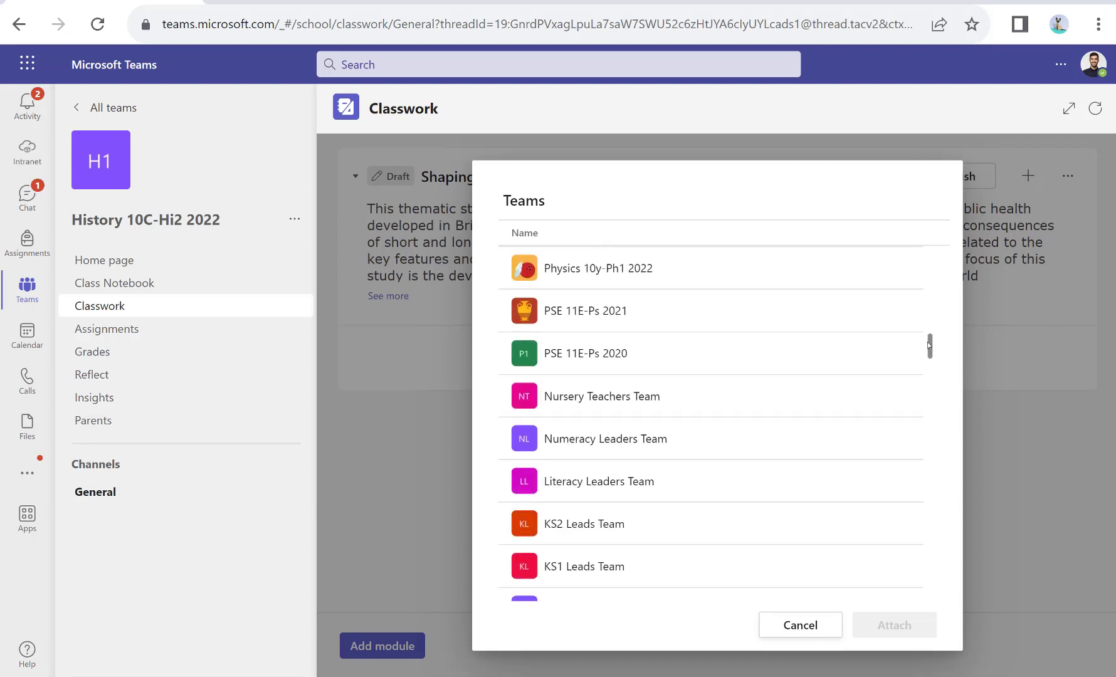
drag(931, 348, 932, 374)
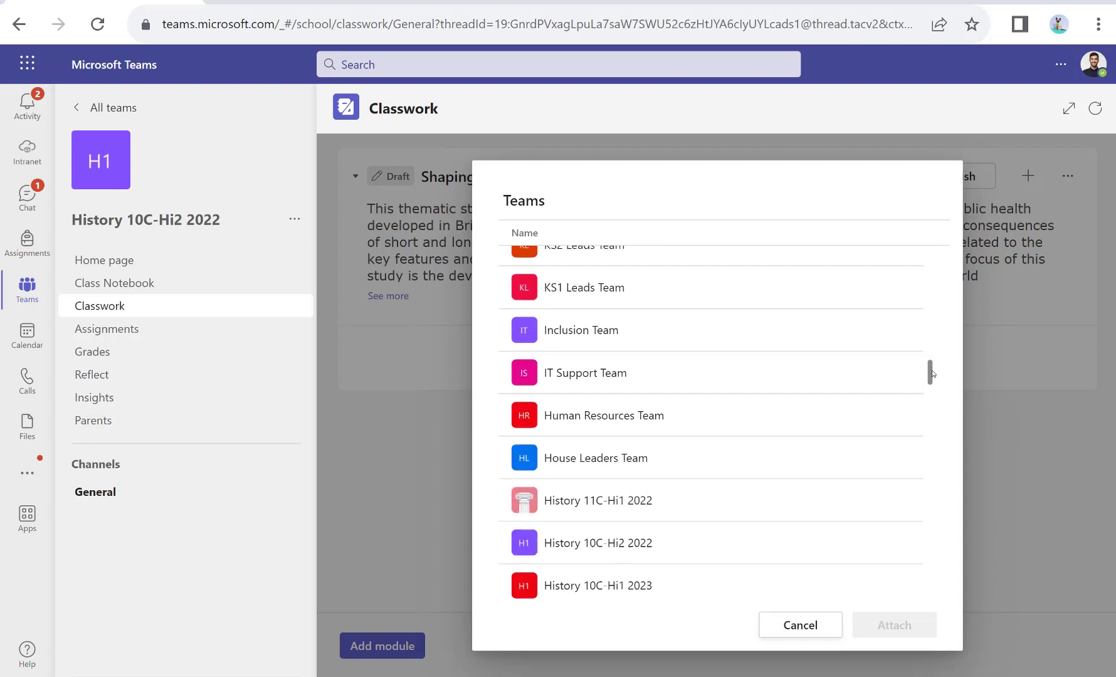
scroll(755, 427, down, 4)
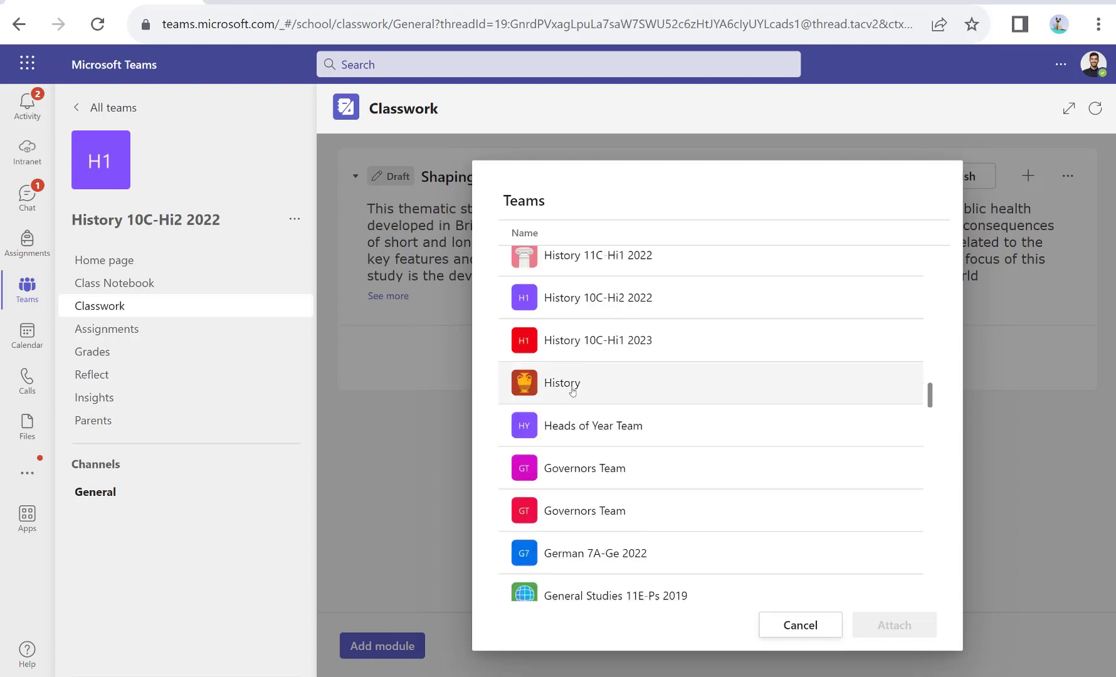
click(572, 385)
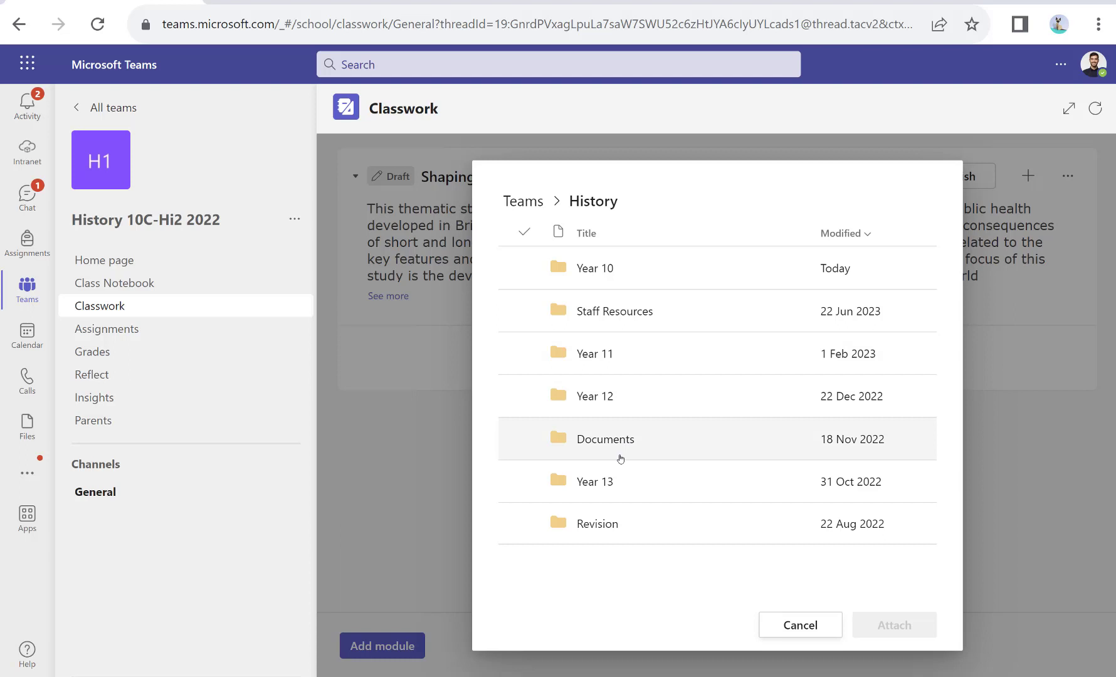
click(618, 268)
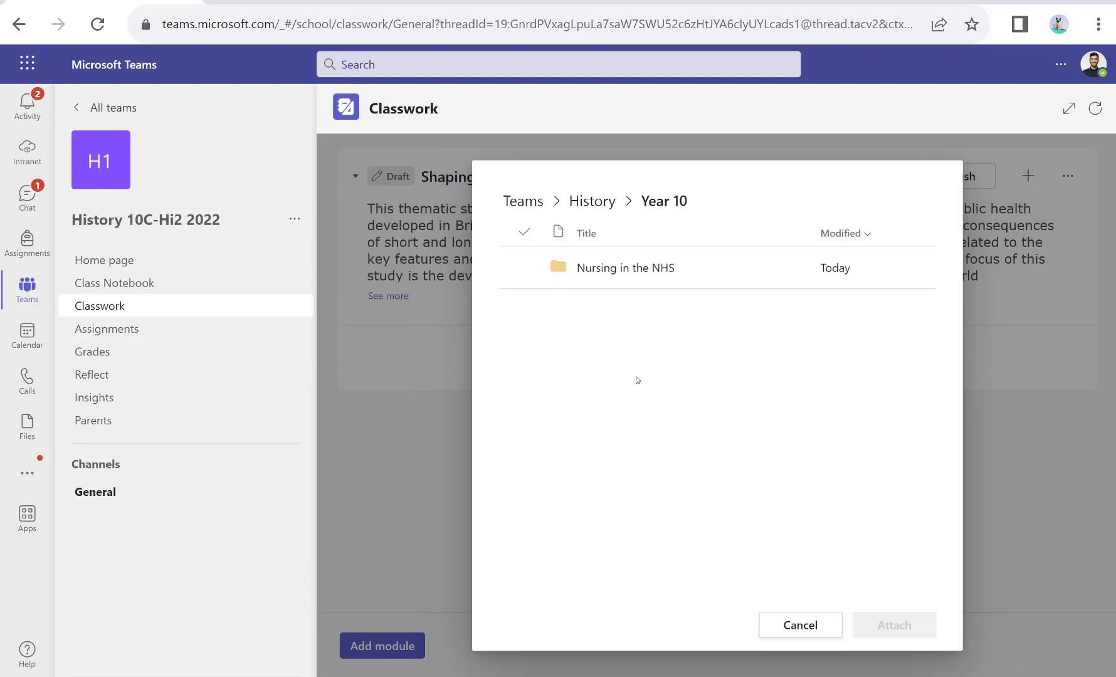
click(602, 268)
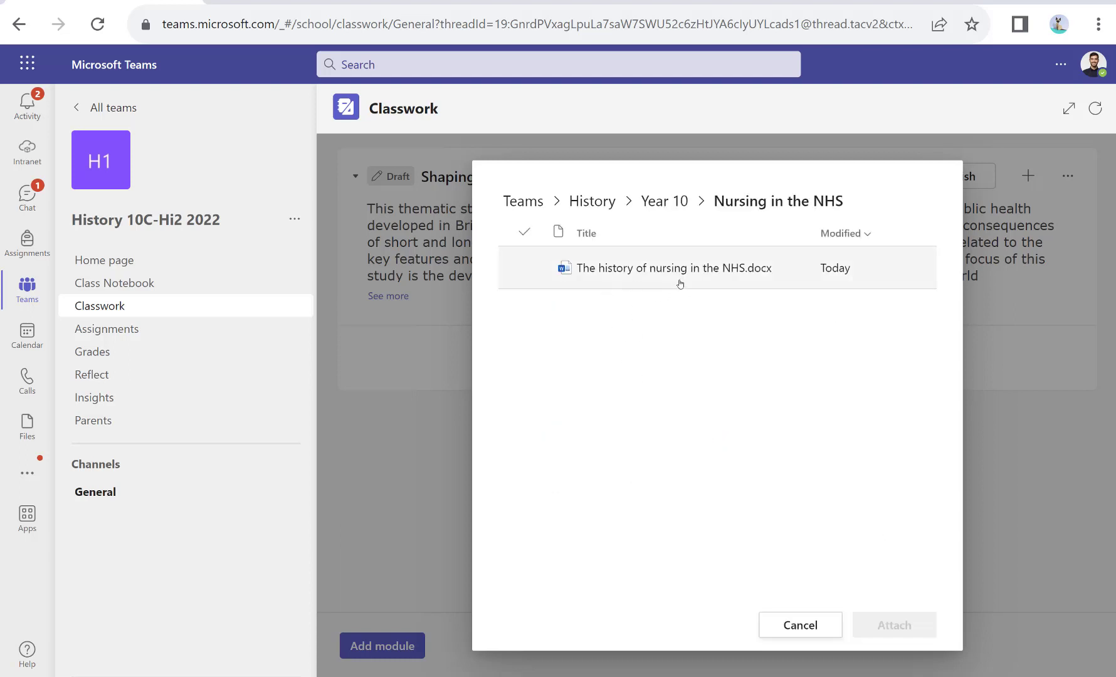
click(673, 273)
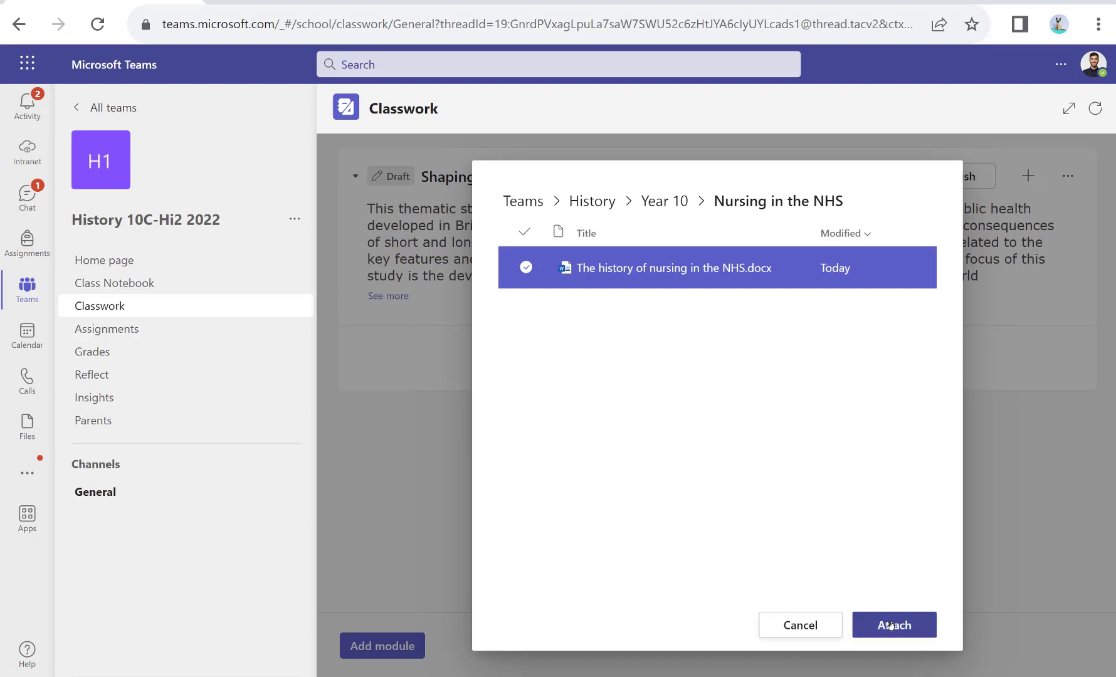
click(891, 625)
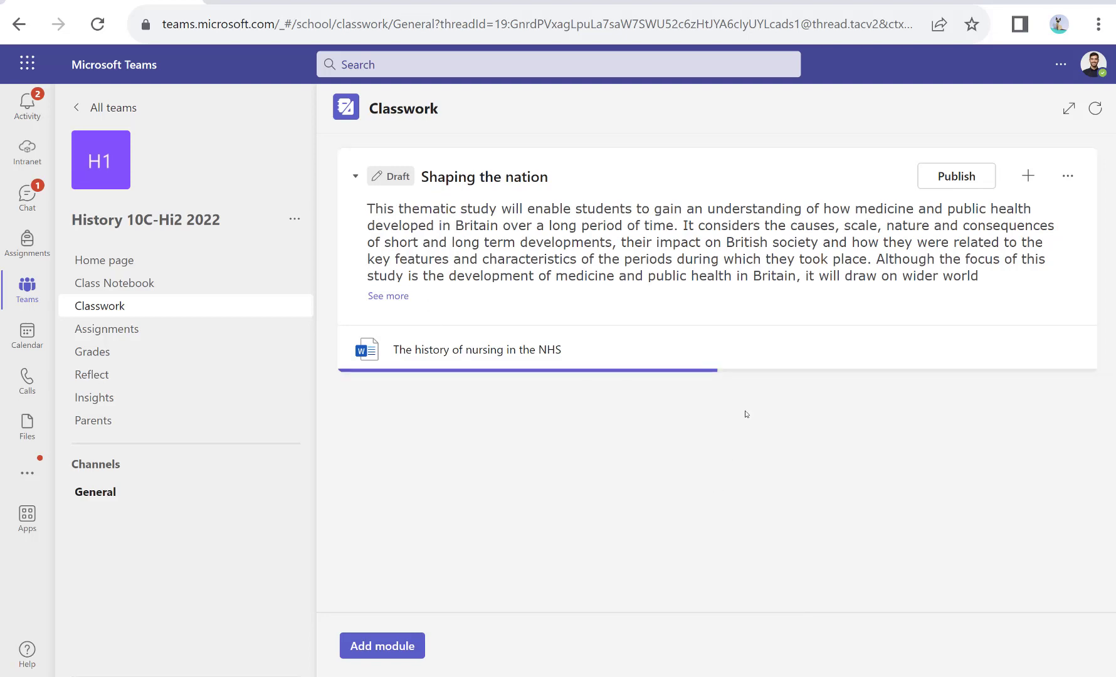
Add the existing "Nursing in the NHS" assignment from this class to the Shaping the nation module
click(1028, 176)
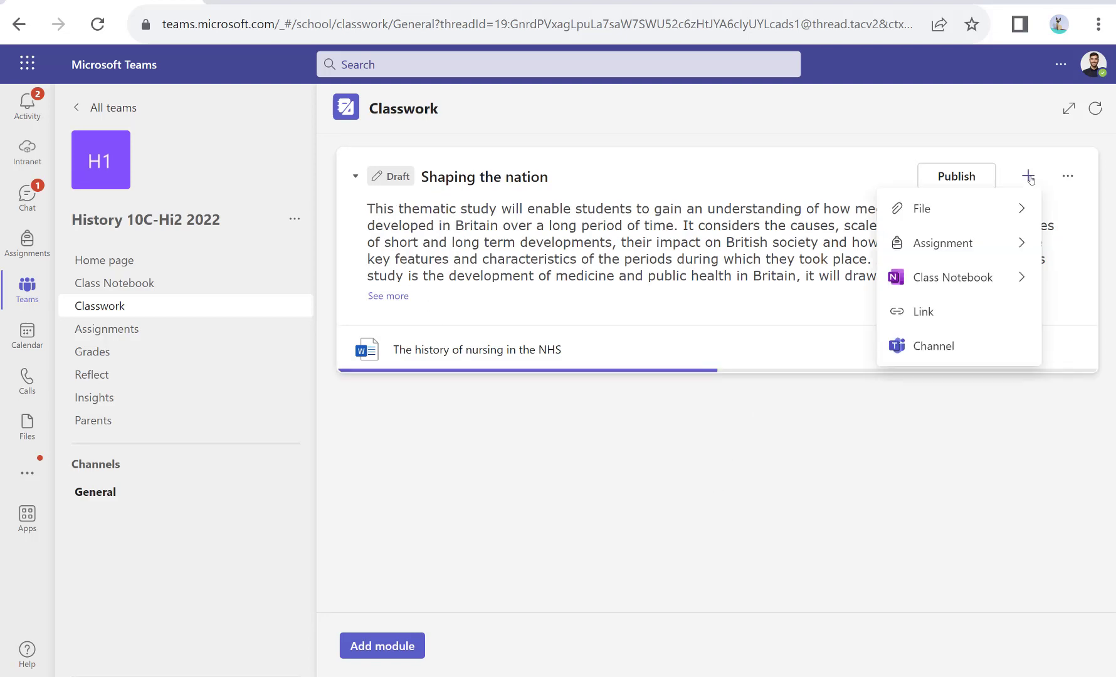
click(952, 246)
click(951, 245)
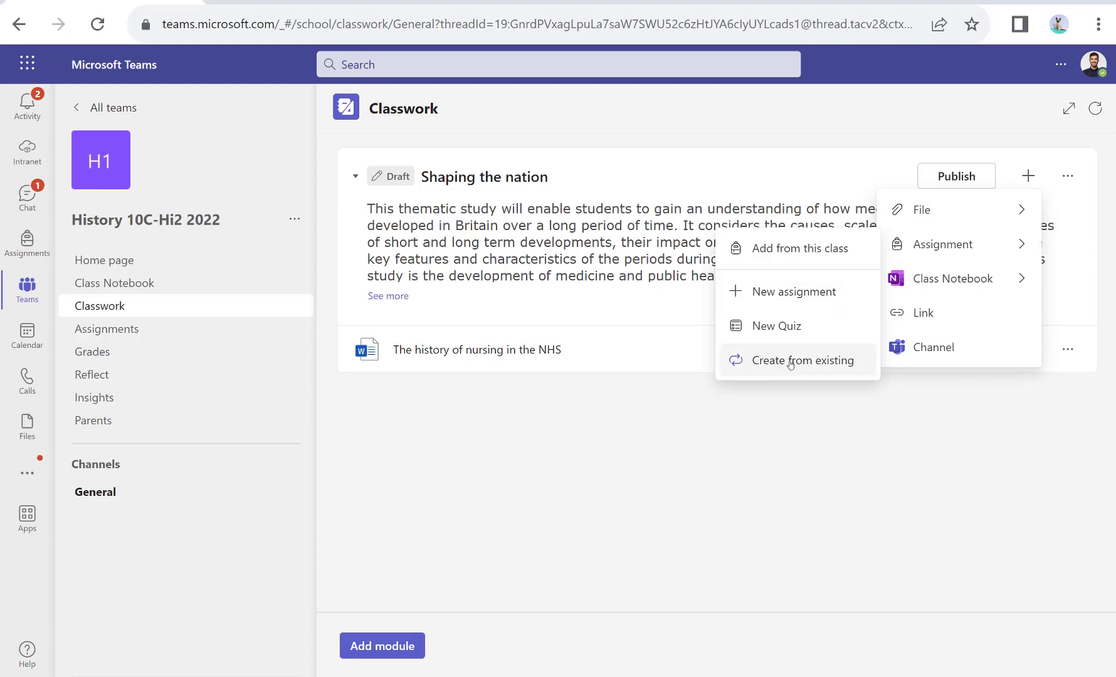
click(794, 249)
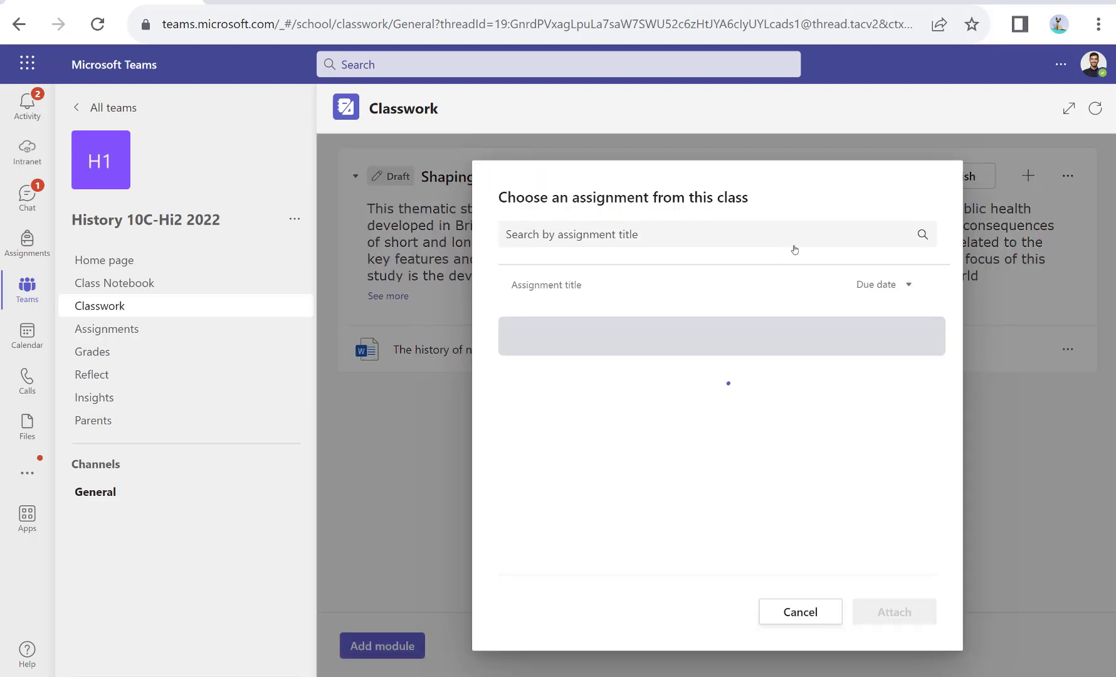
click(676, 342)
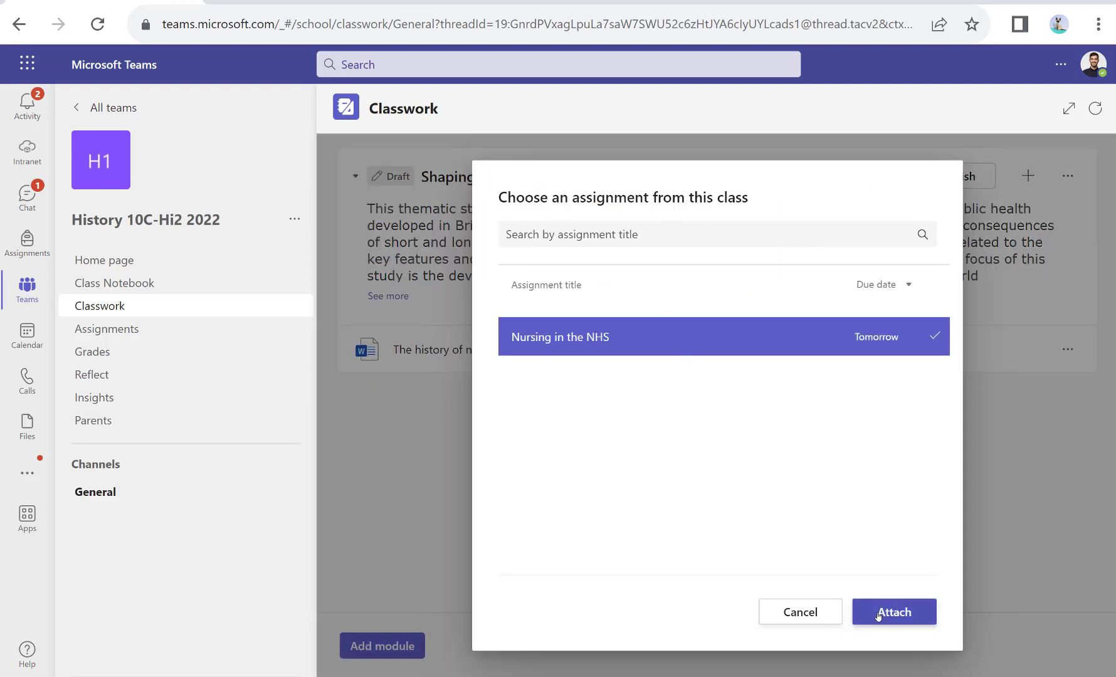
click(878, 613)
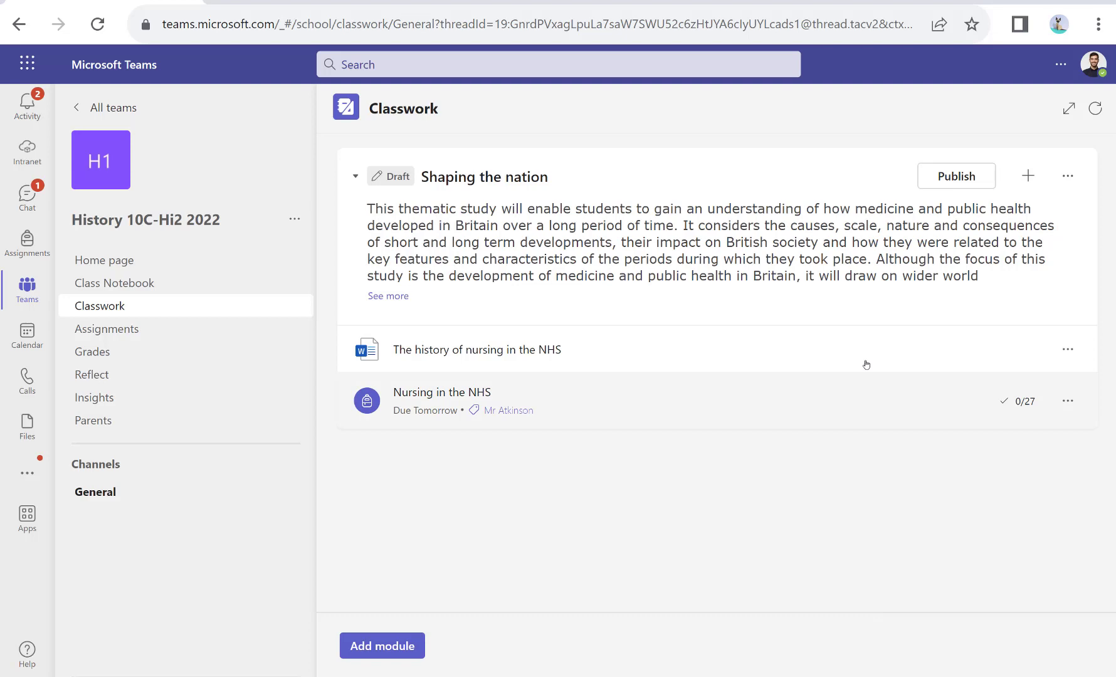
Add a new Class Notebook page named "Nursing in the NHS intro" to the module, stored in the Content Library
click(1026, 176)
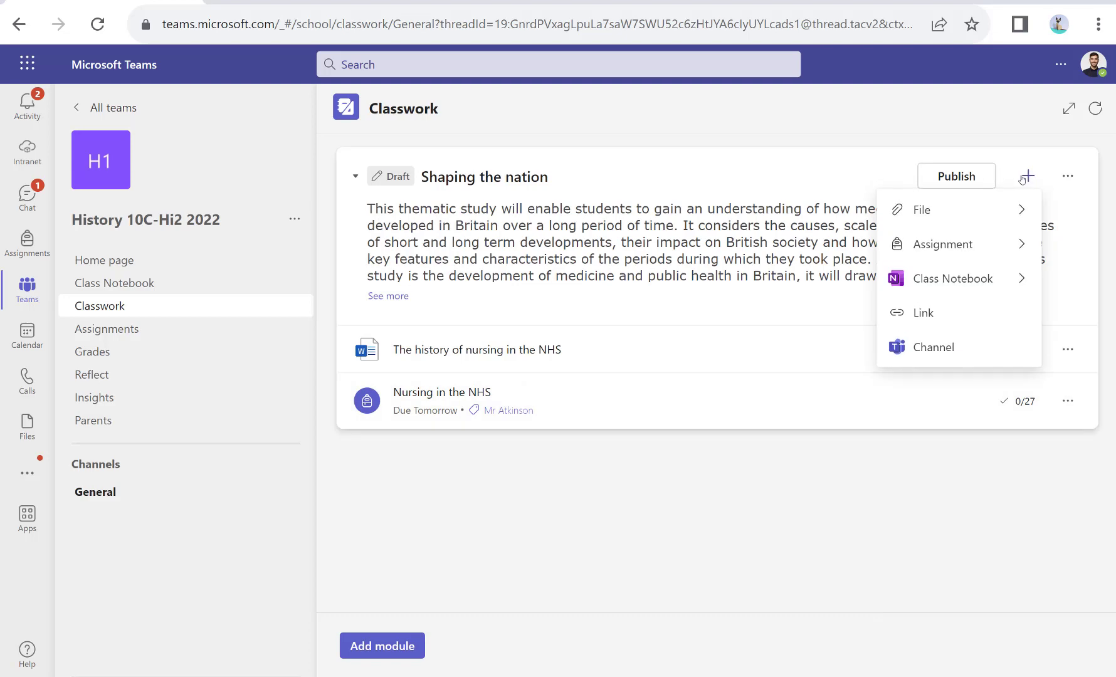
click(972, 277)
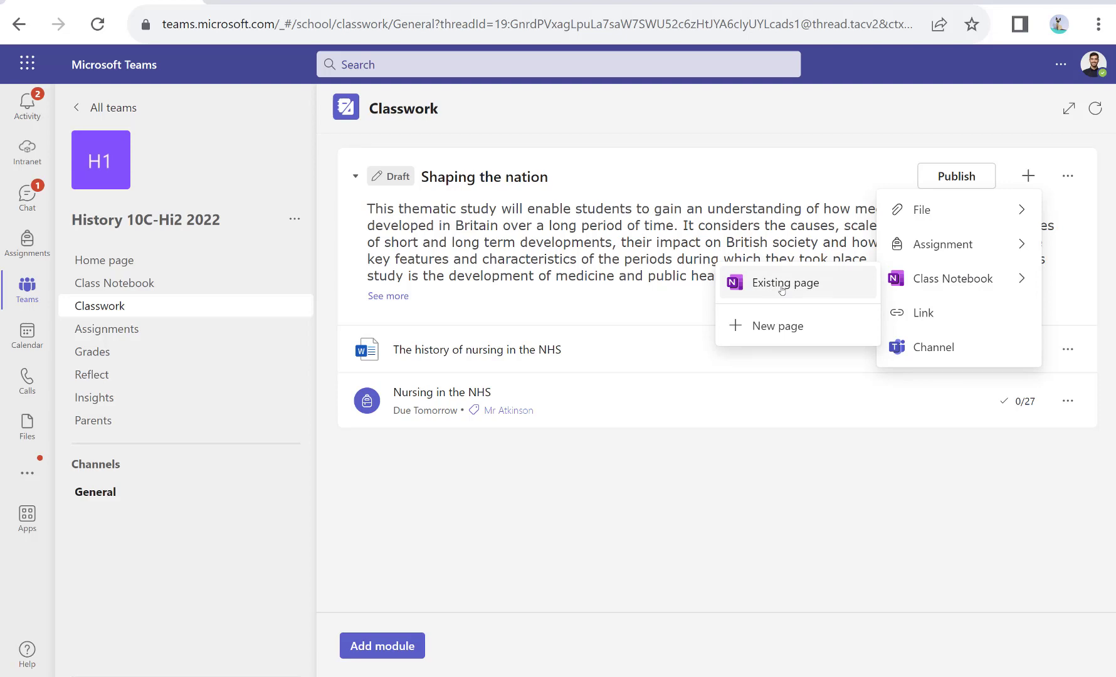
click(767, 331)
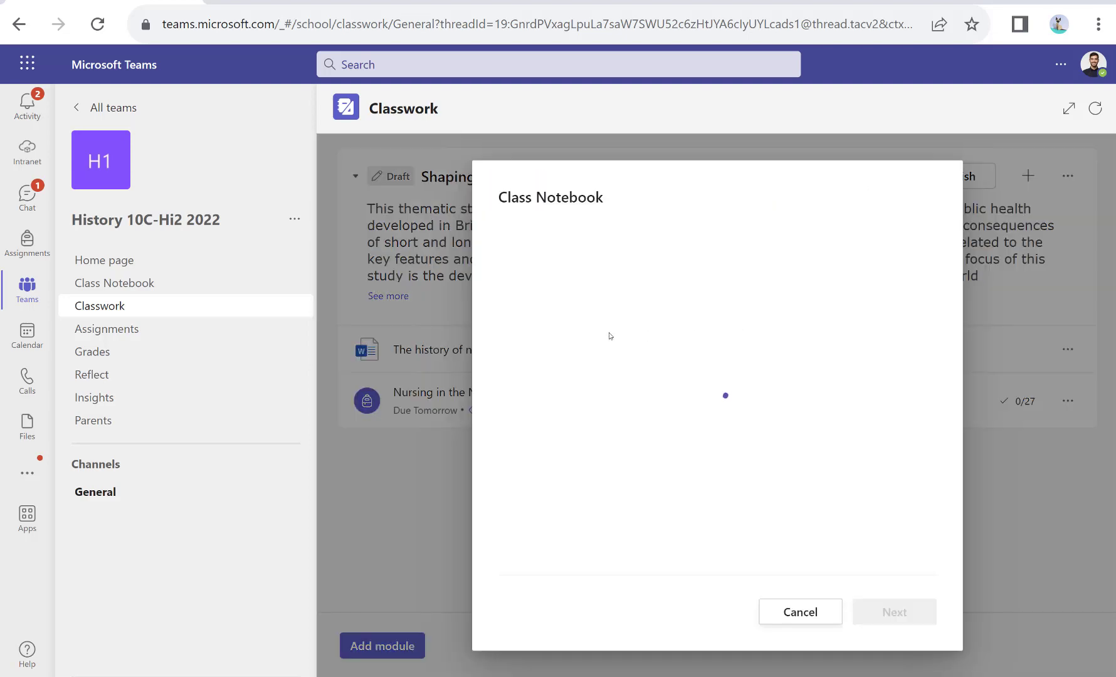
text(Nursing in the NHS intro)
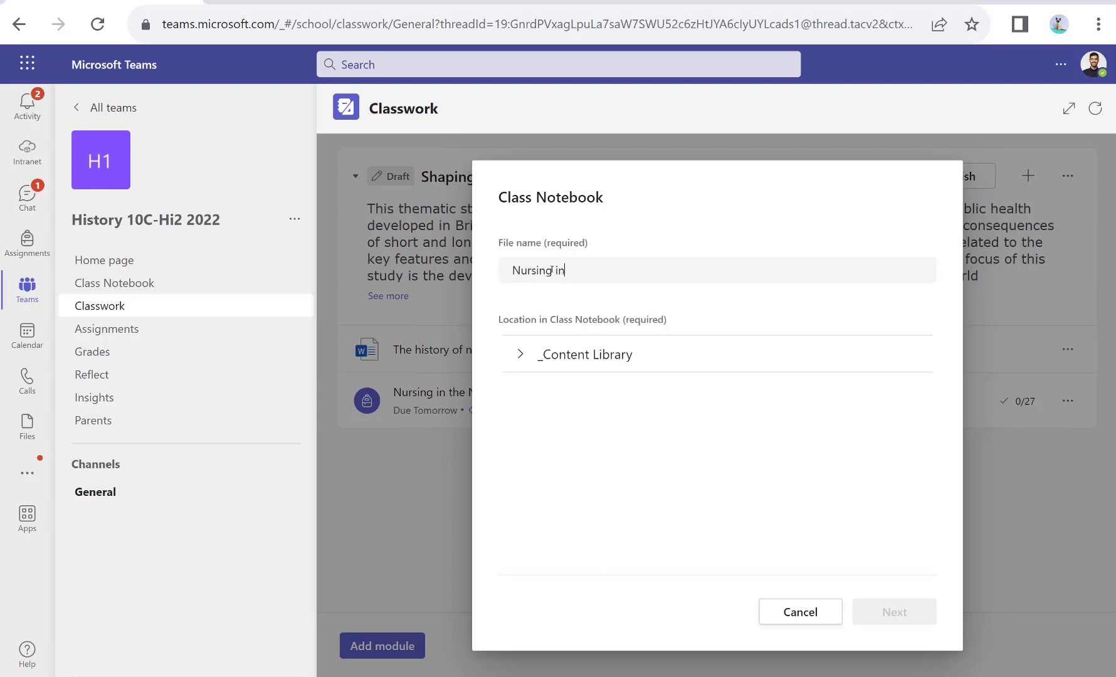
click(587, 354)
click(605, 406)
click(895, 612)
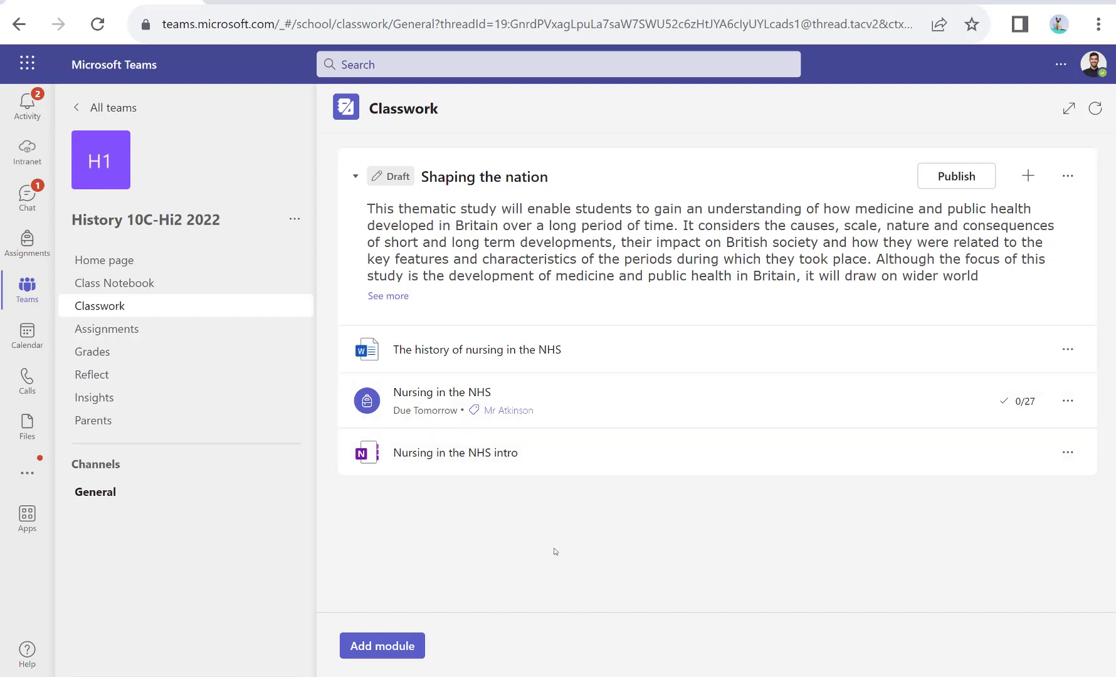
Create a standard channel named "Nursing in the NHS Discussion" in the History 10C-Hi2 2022 team
click(1028, 176)
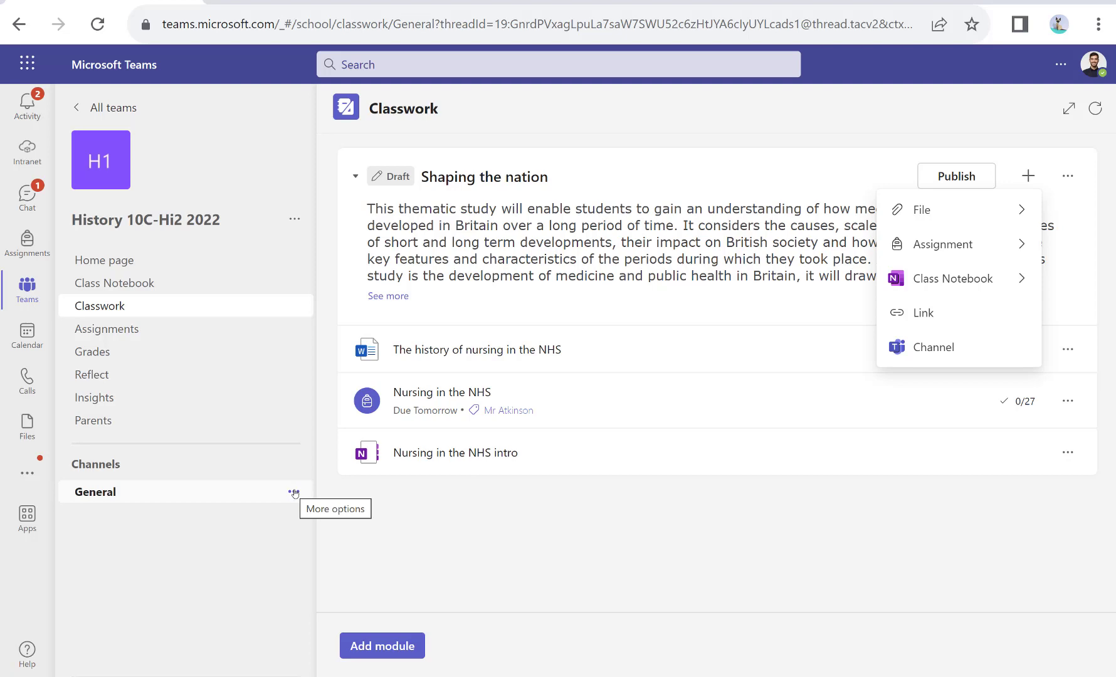
click(297, 225)
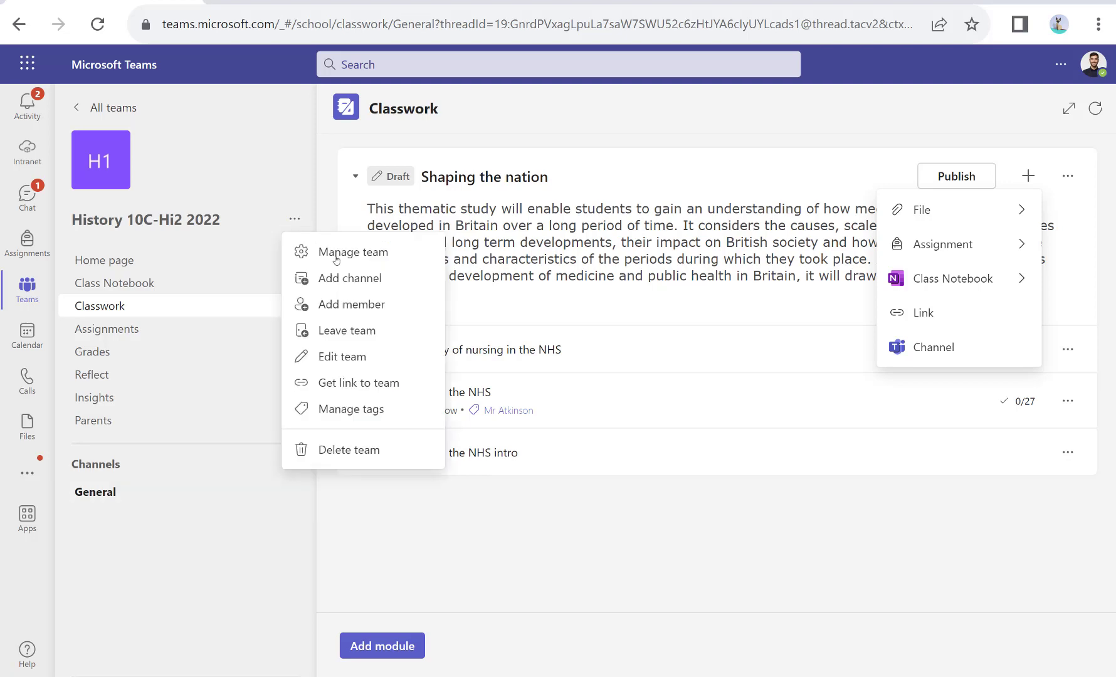
click(370, 285)
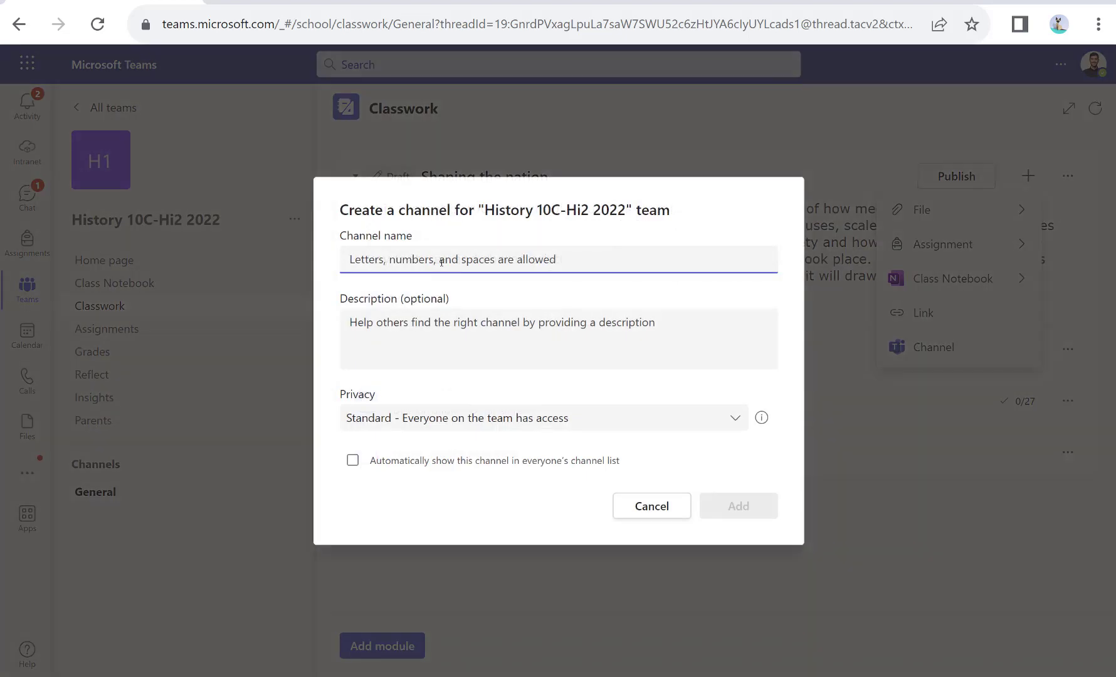
text(Nursing in the NHS Discussion)
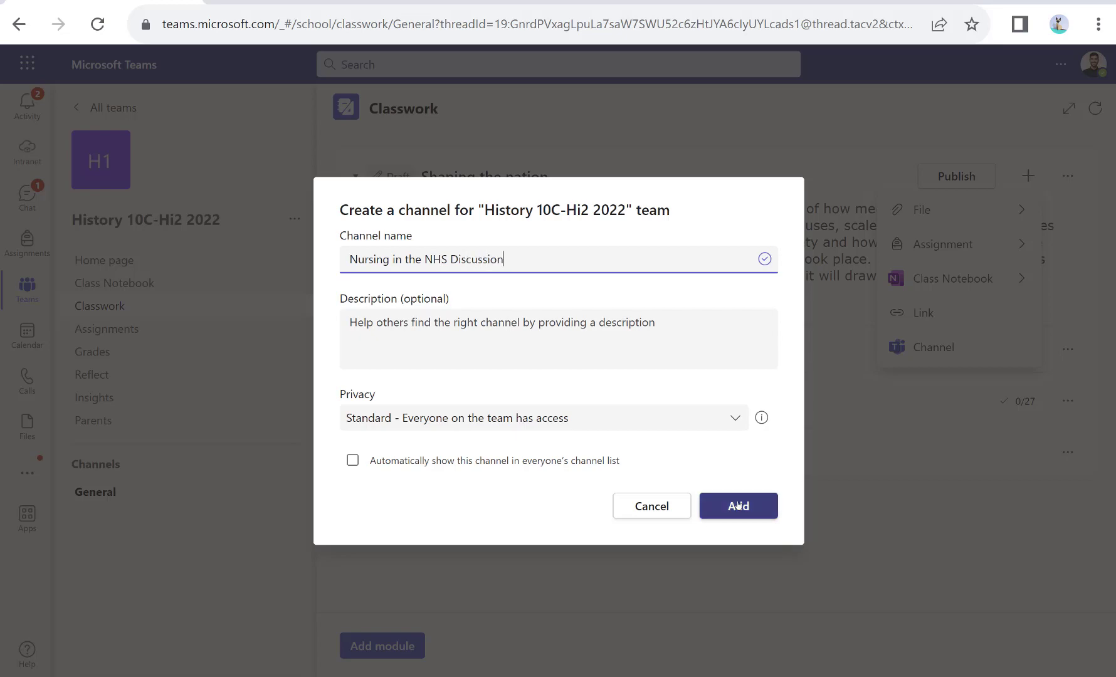
click(739, 505)
Attach the Nursing in the NHS Discussion channel to the Shaping the nation module
click(1028, 175)
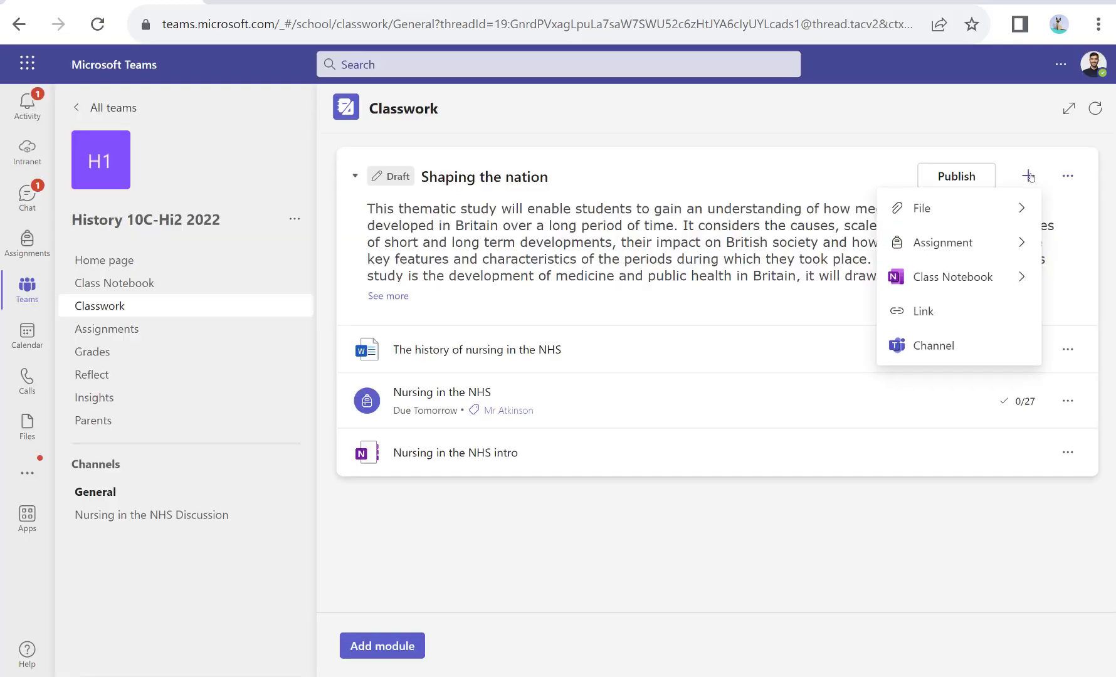
click(941, 346)
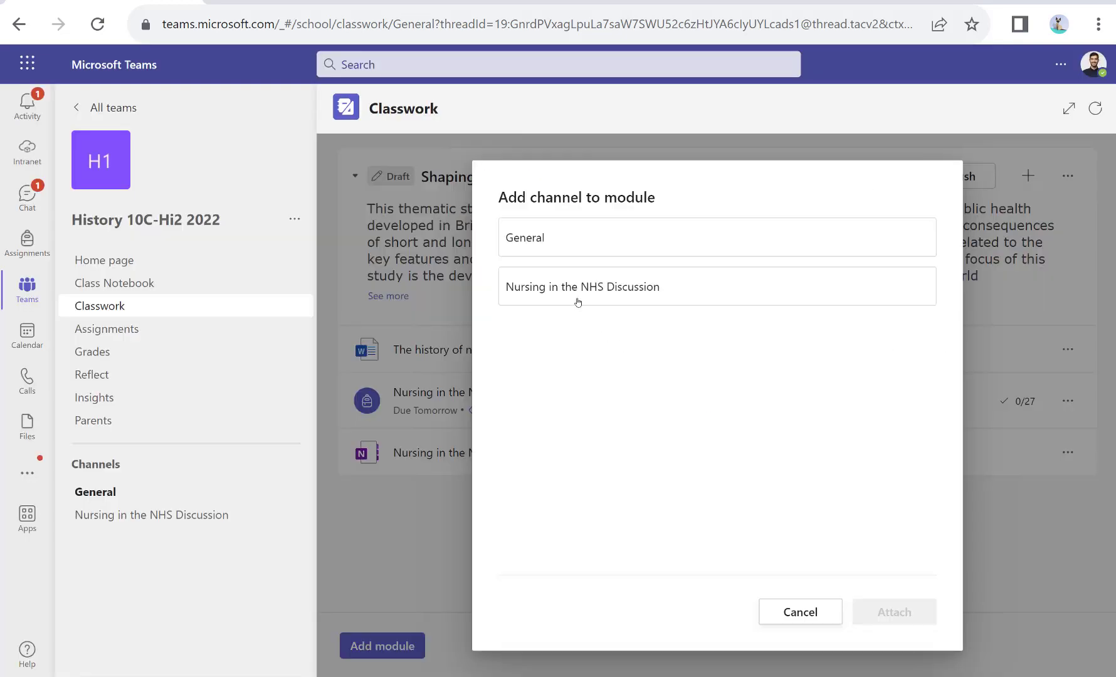
click(578, 302)
click(885, 612)
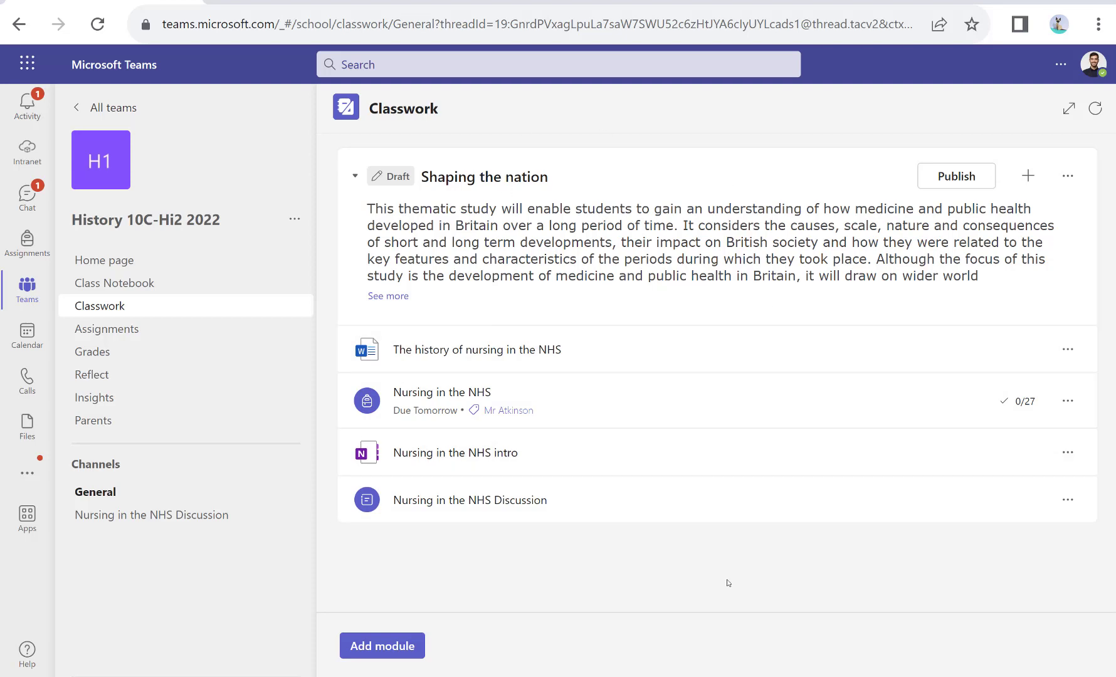
Create and save a new draft module named "Module 2" in Classwork, leaving its description empty
click(383, 649)
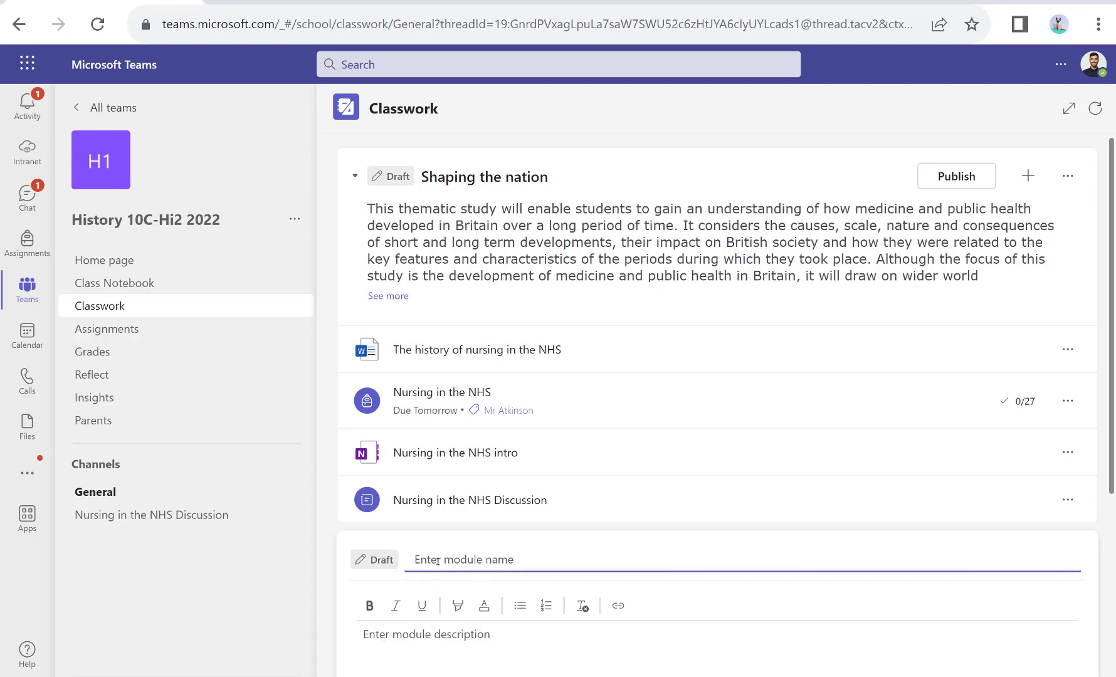
text(Module 2)
scroll(601, 482, down, 4)
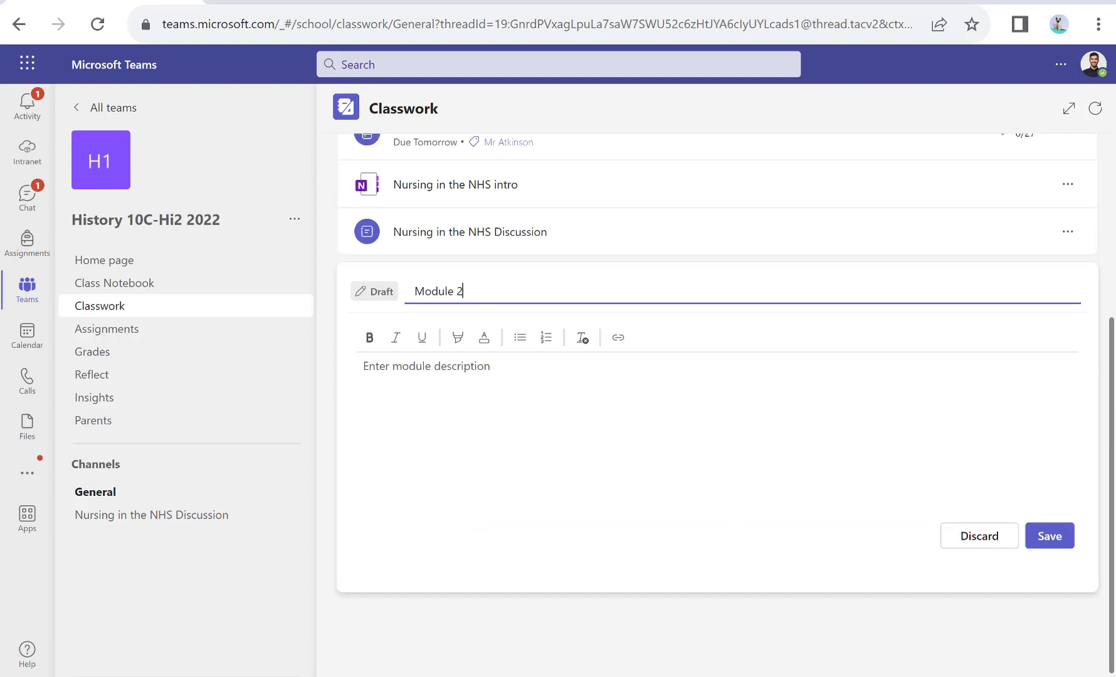
click(1039, 536)
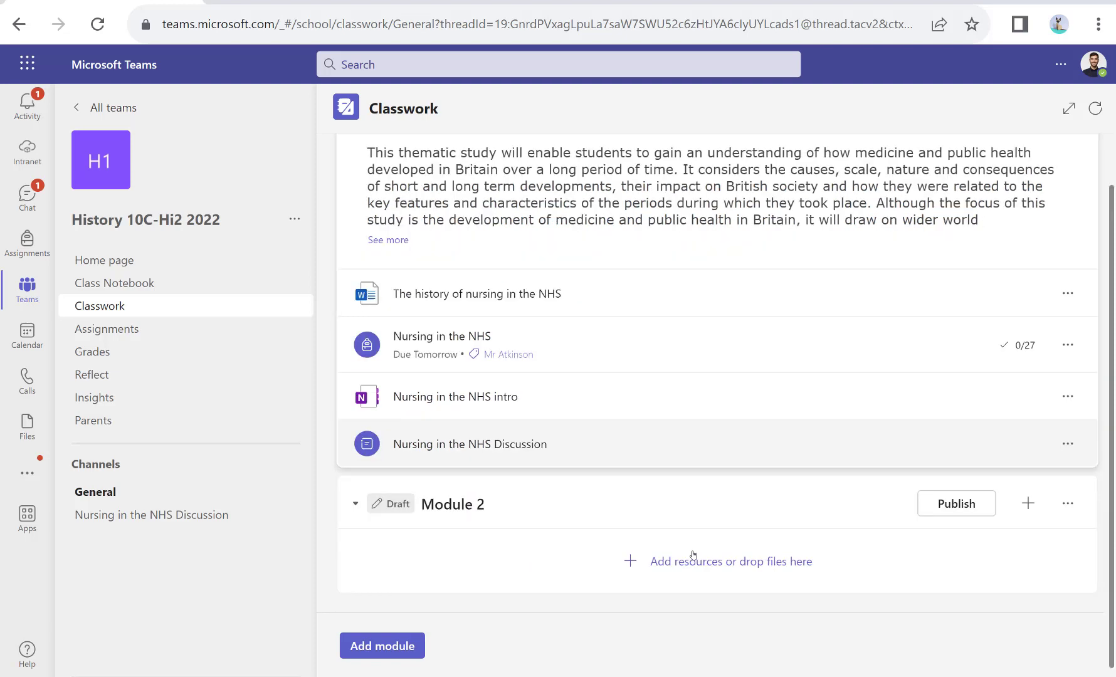
Publish the Shaping the nation module to students and pin it in Classwork
scroll(563, 331, up, 1)
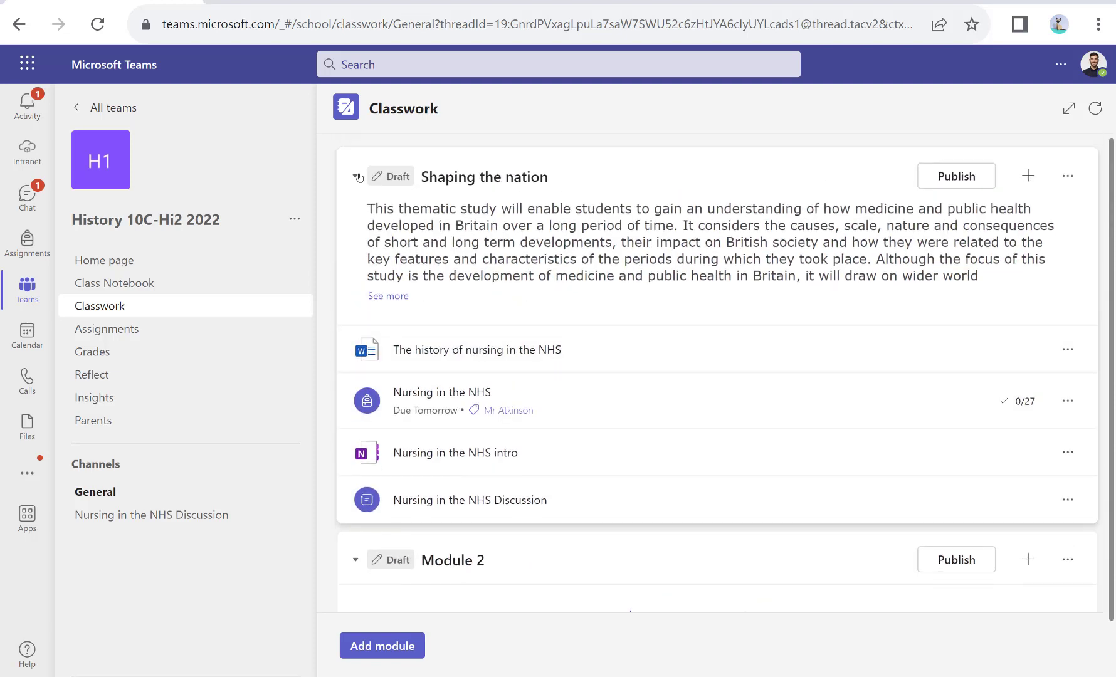
click(356, 177)
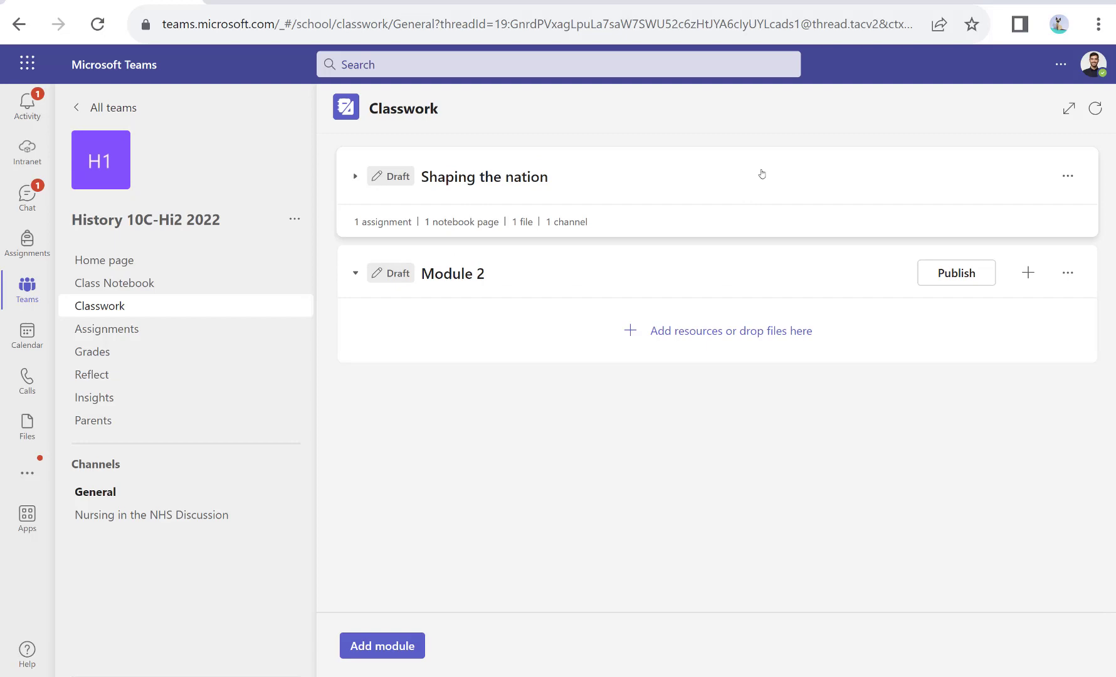
click(817, 173)
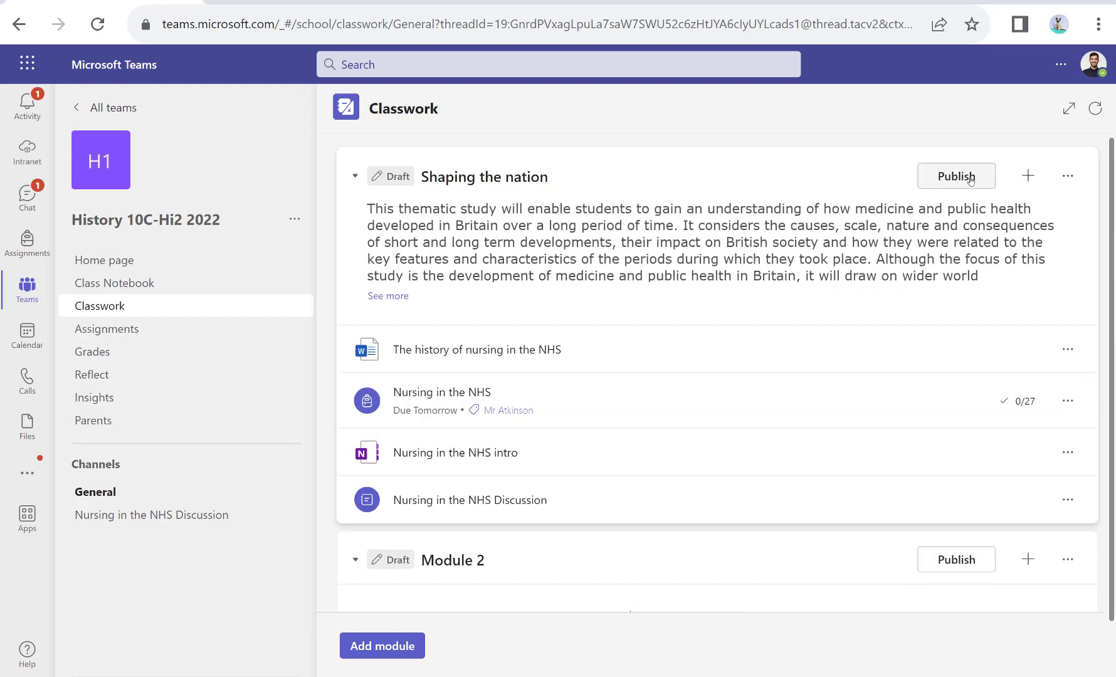
click(949, 177)
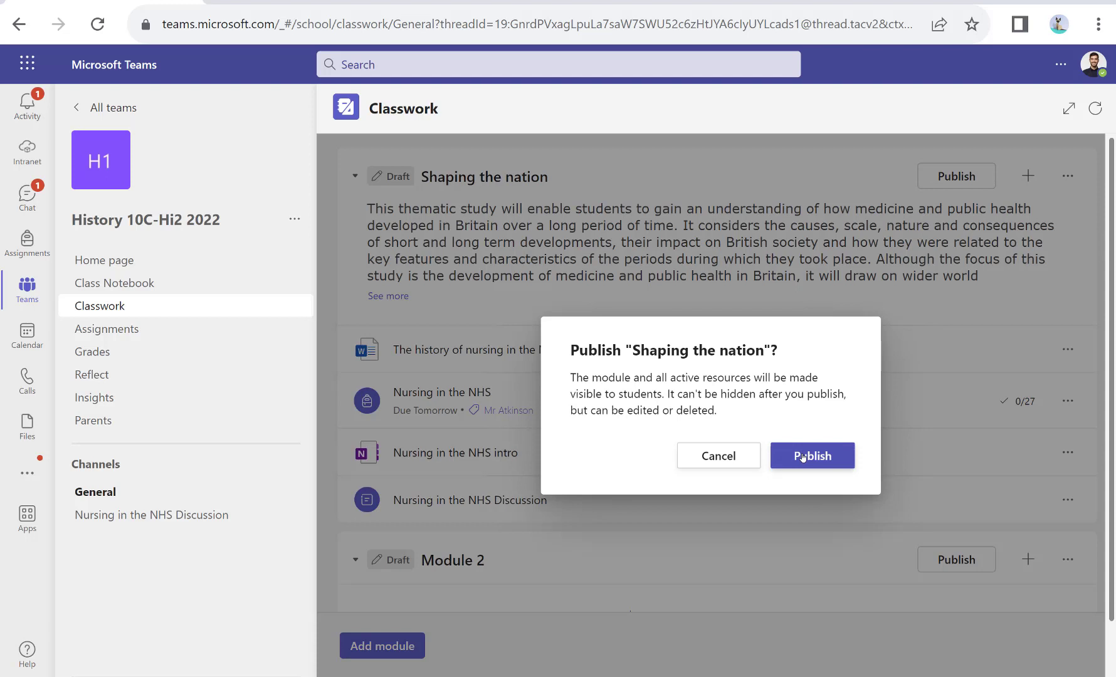
click(804, 457)
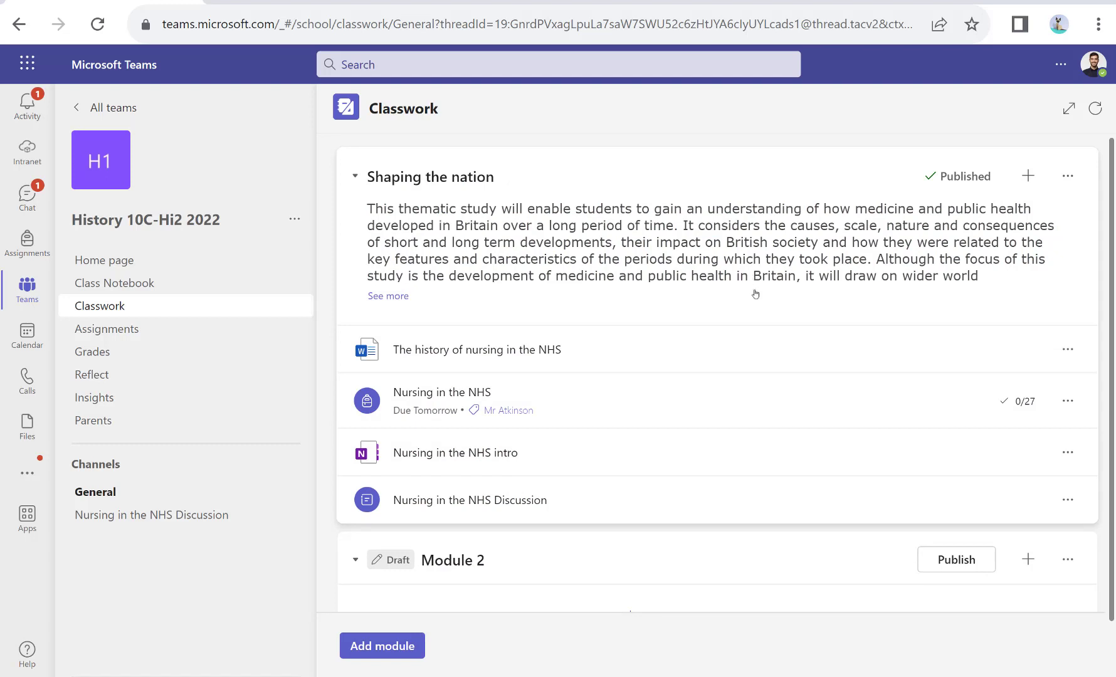
click(1065, 181)
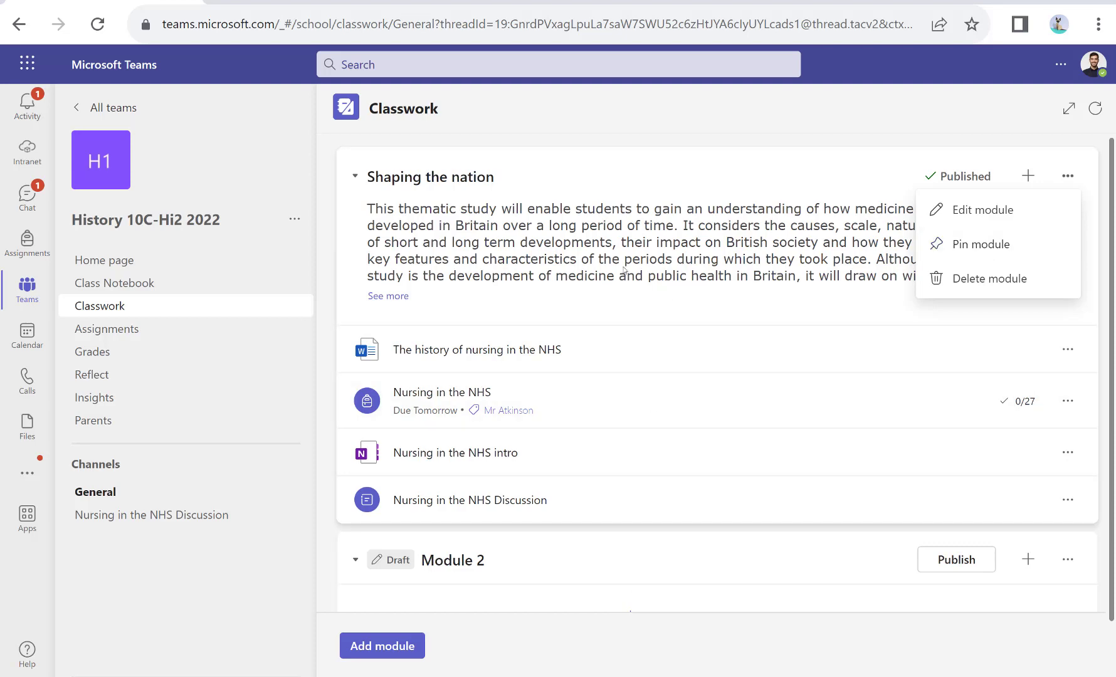
click(968, 244)
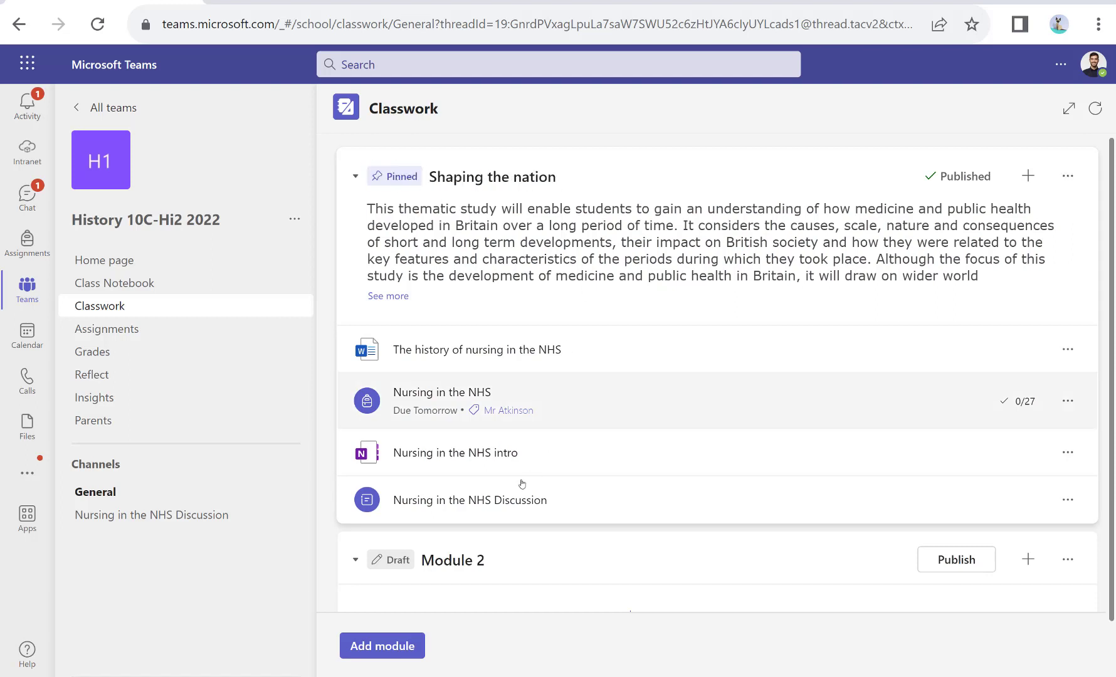
Look through the management options of the pinned Shaping the nation module, and collapse the module
scroll(590, 514, down, 1)
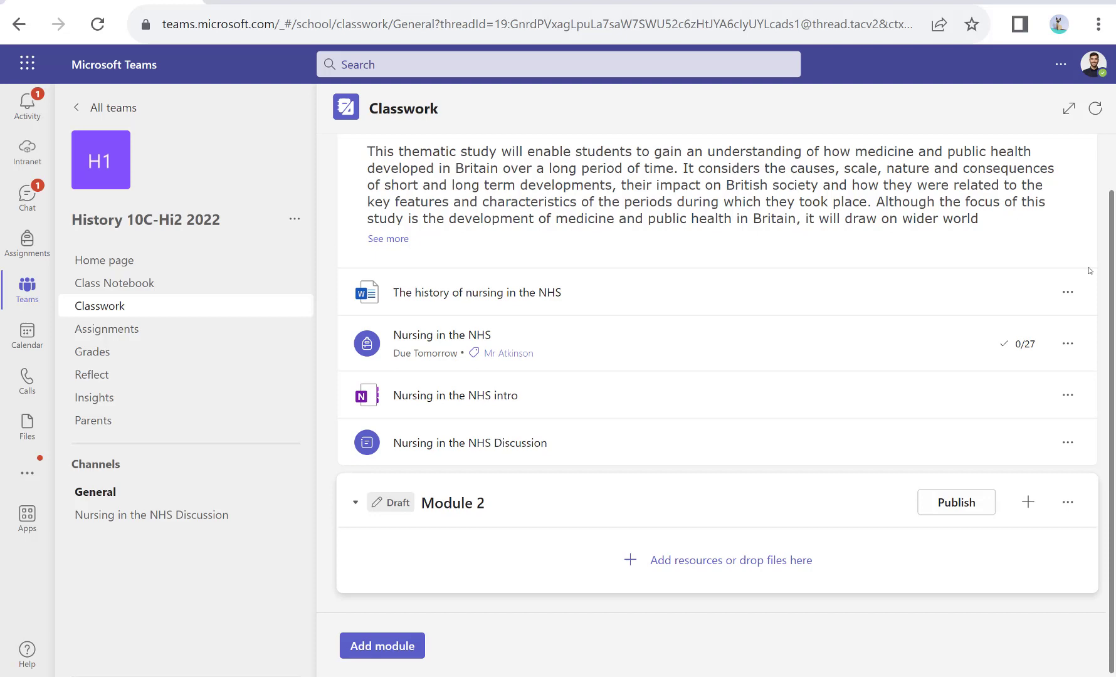
scroll(1060, 282, up, 1)
click(1074, 180)
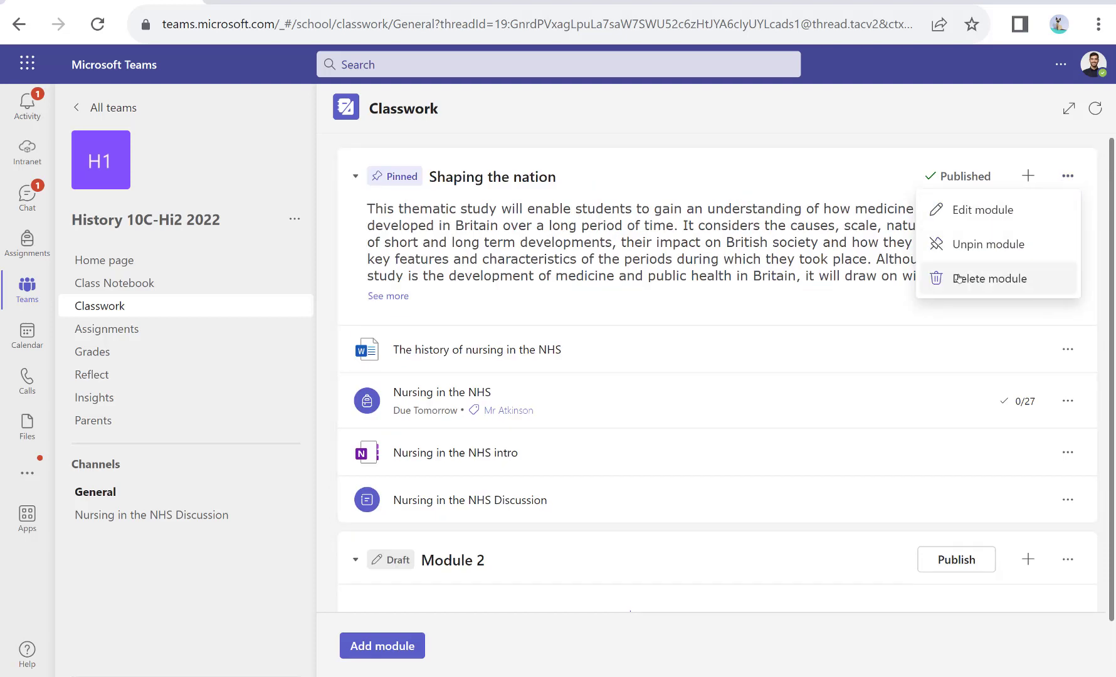
click(700, 251)
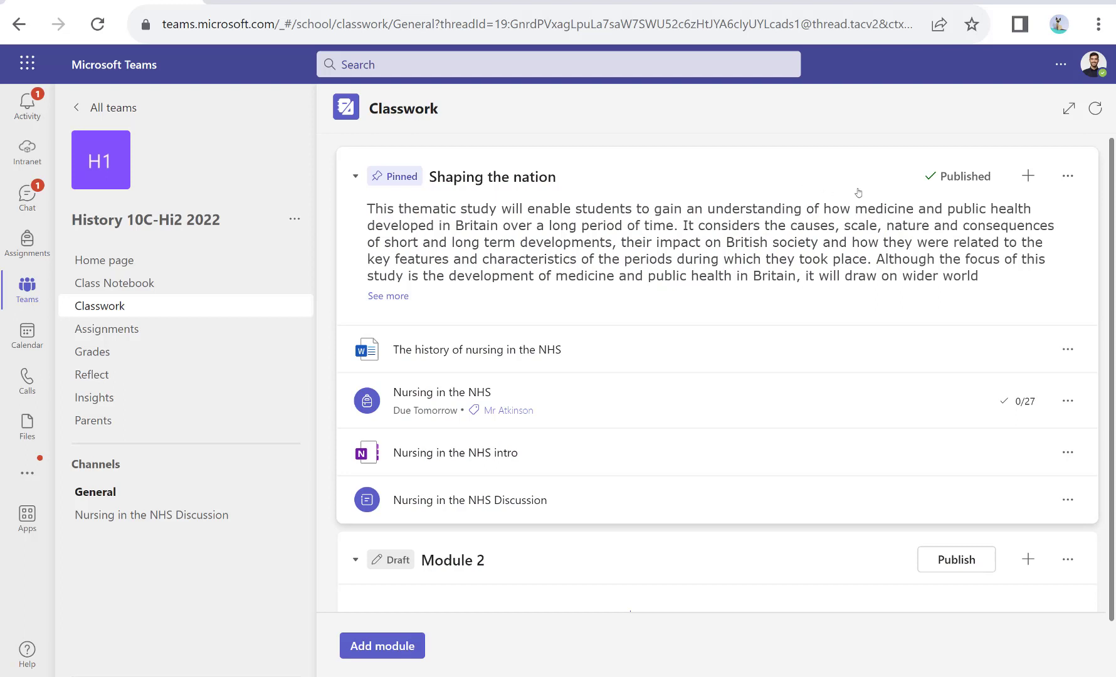
click(357, 177)
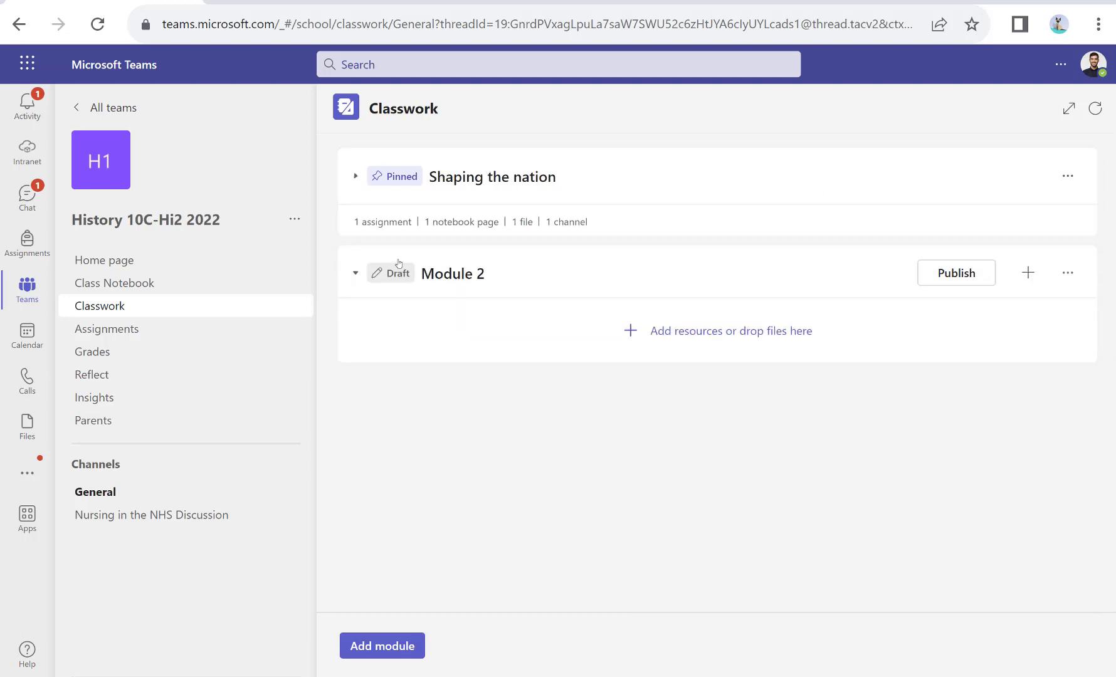